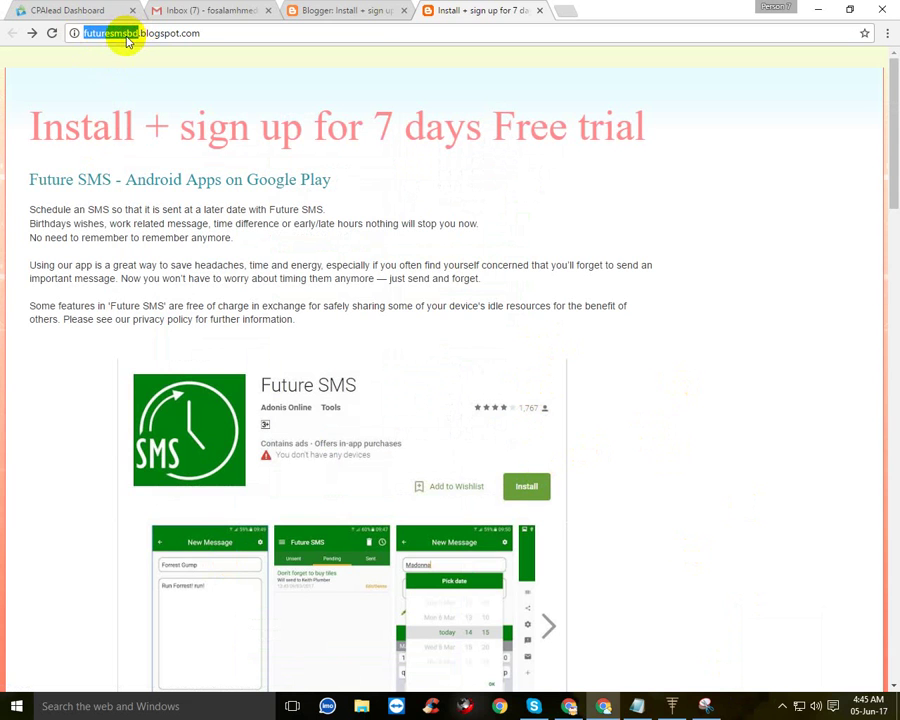
# Step: Examine the live blog's web address, distinguishing the futuresmsbd name from the blogspot.com ending
pyautogui.click(124, 35)
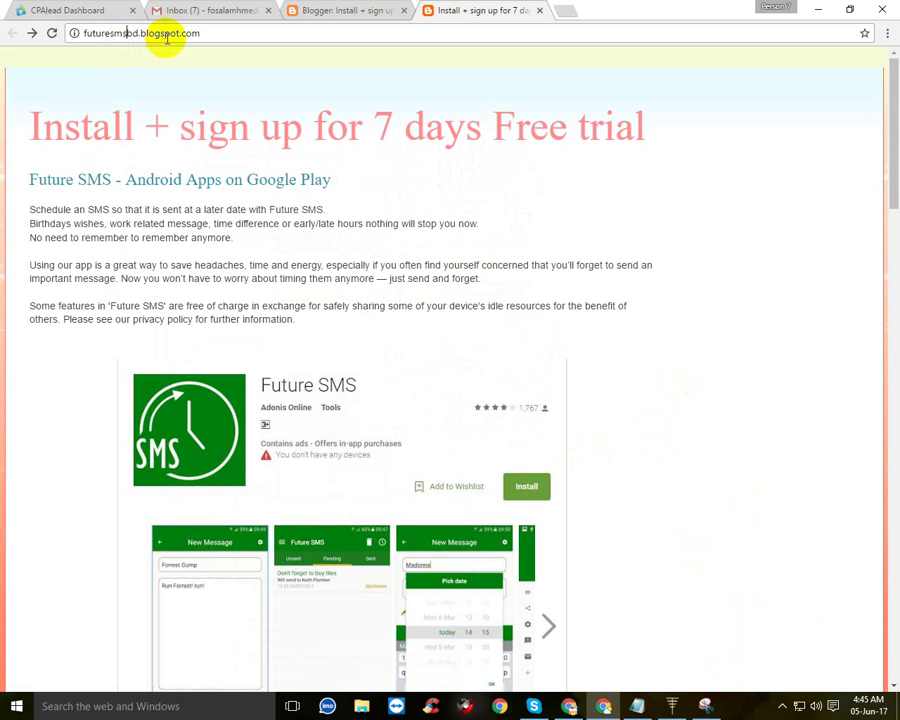
pyautogui.moveTo(137, 34); pyautogui.dragTo(70, 32)
pyautogui.click(225, 33)
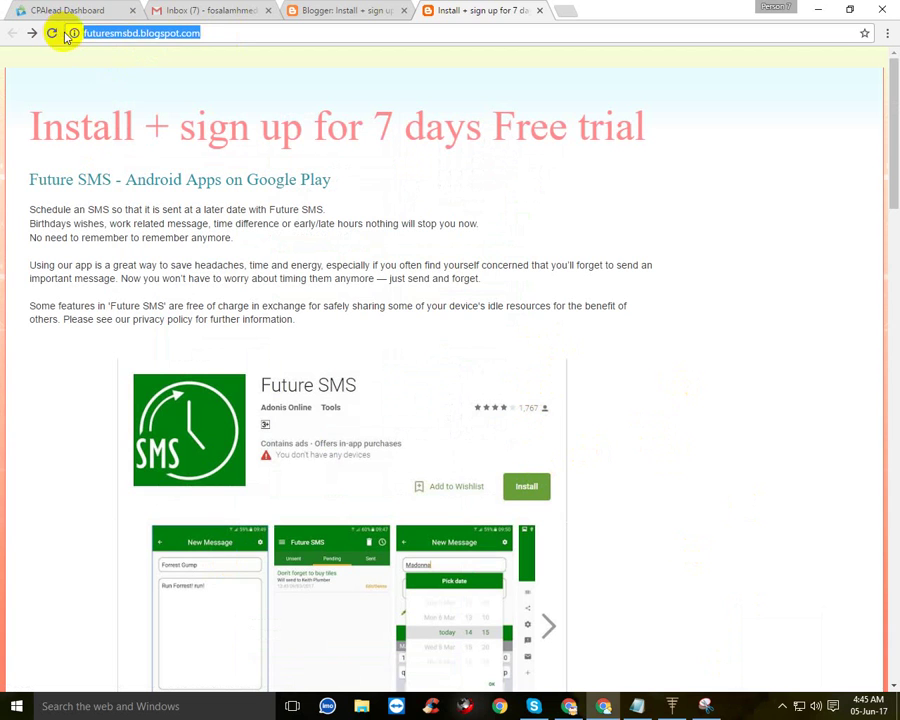
pyautogui.click(168, 40)
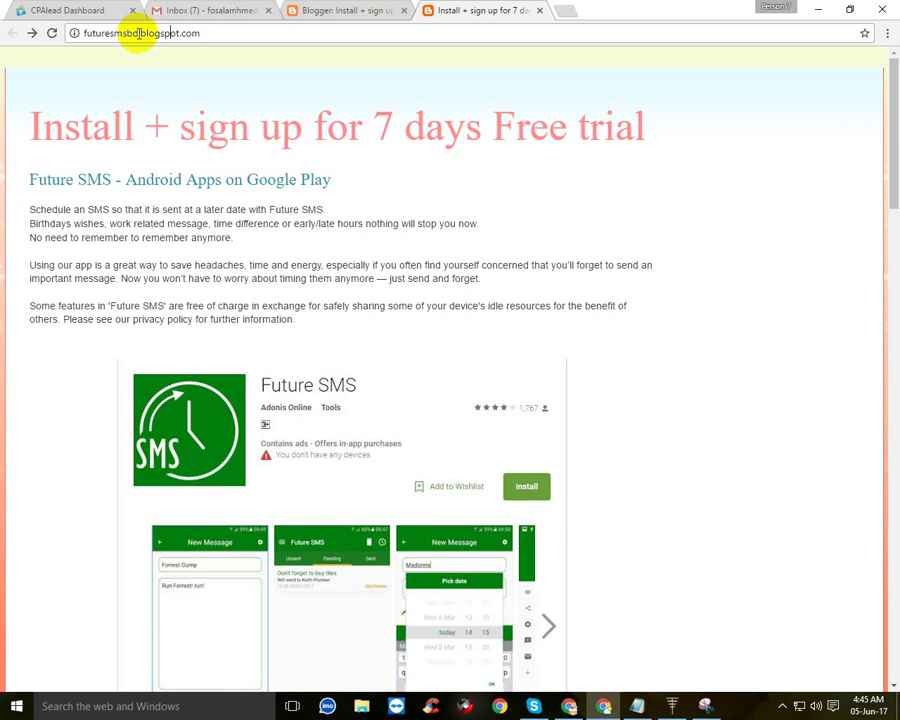
pyautogui.moveTo(137, 33); pyautogui.dragTo(76, 32)
pyautogui.click(208, 33)
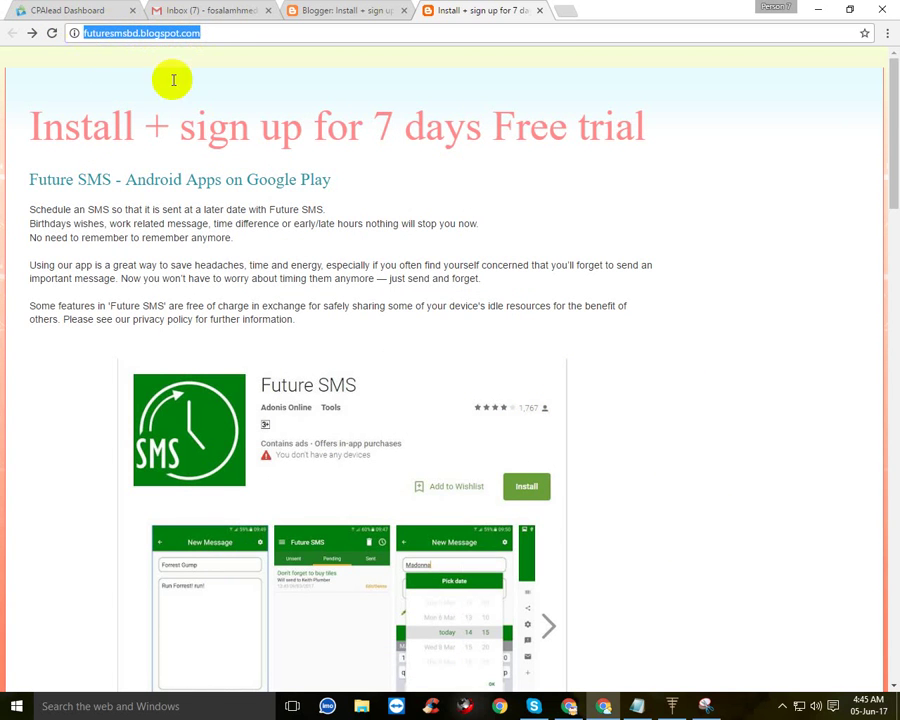
pyautogui.click(230, 220)
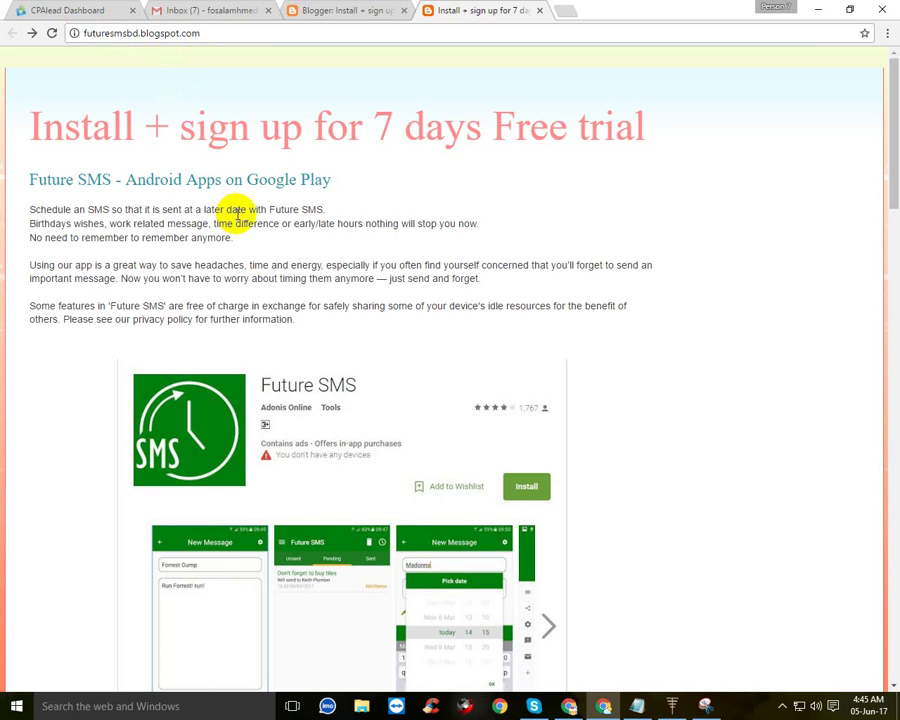
pyautogui.moveTo(197, 34); pyautogui.dragTo(73, 40)
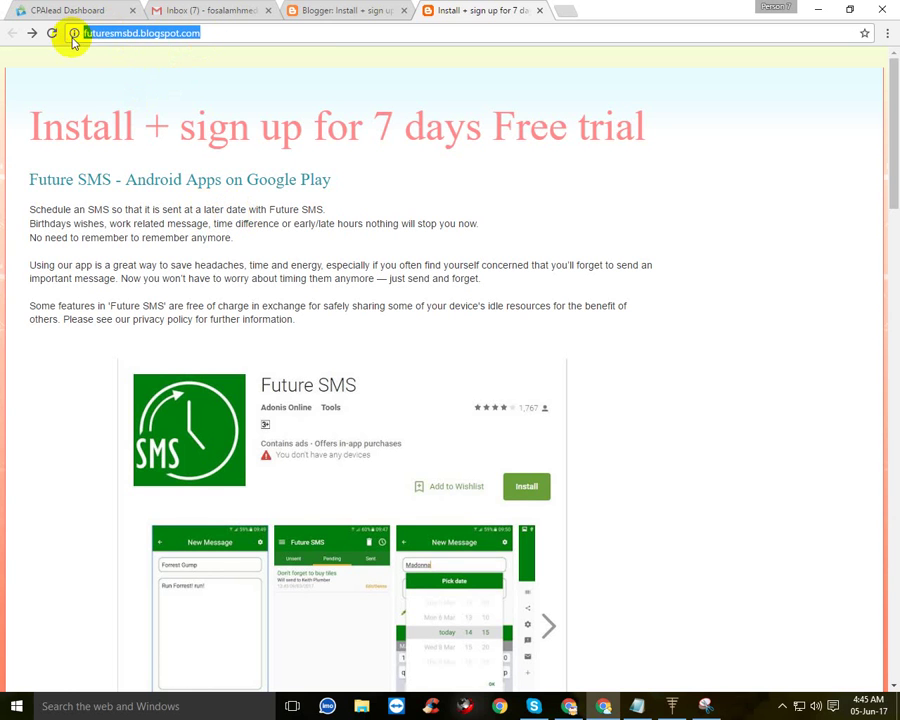
pyautogui.click(126, 34)
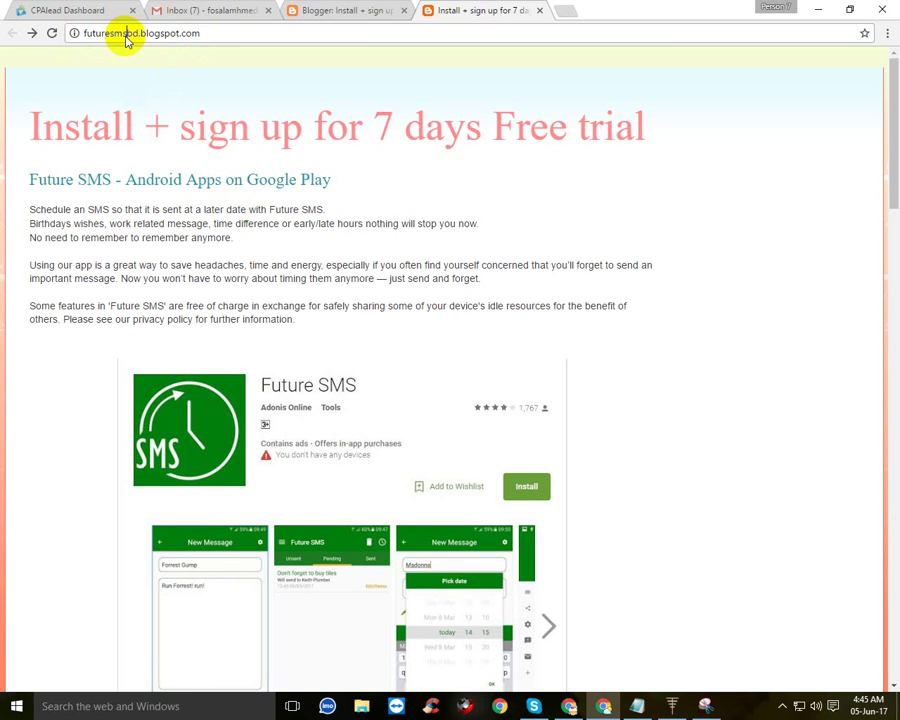
# Step: Switch to the Blogger dashboard and open the blog's basic settings
pyautogui.click(350, 12)
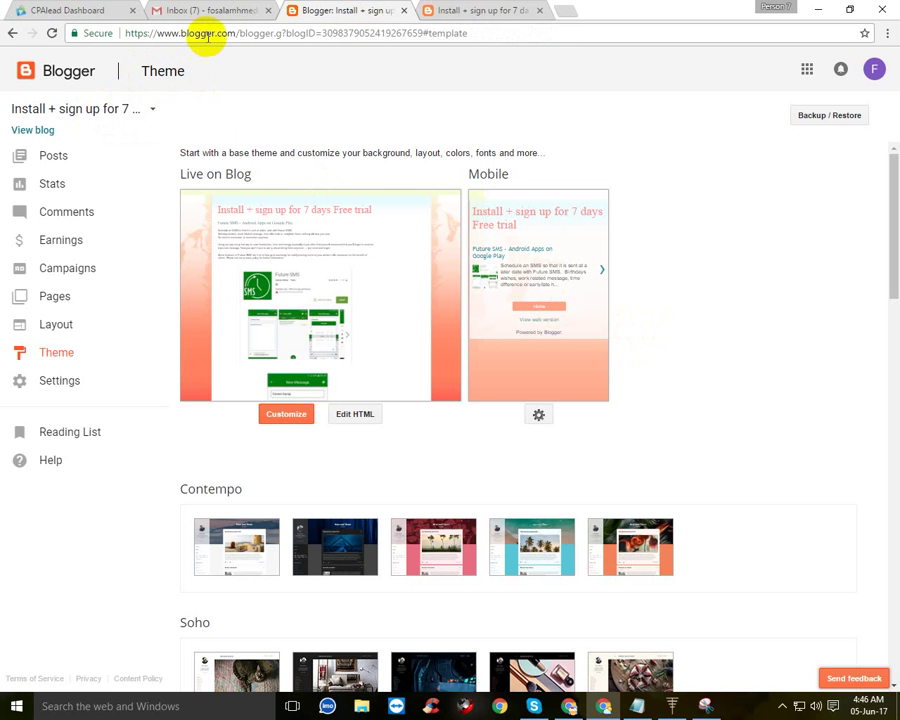
pyautogui.moveTo(237, 33); pyautogui.dragTo(464, 32)
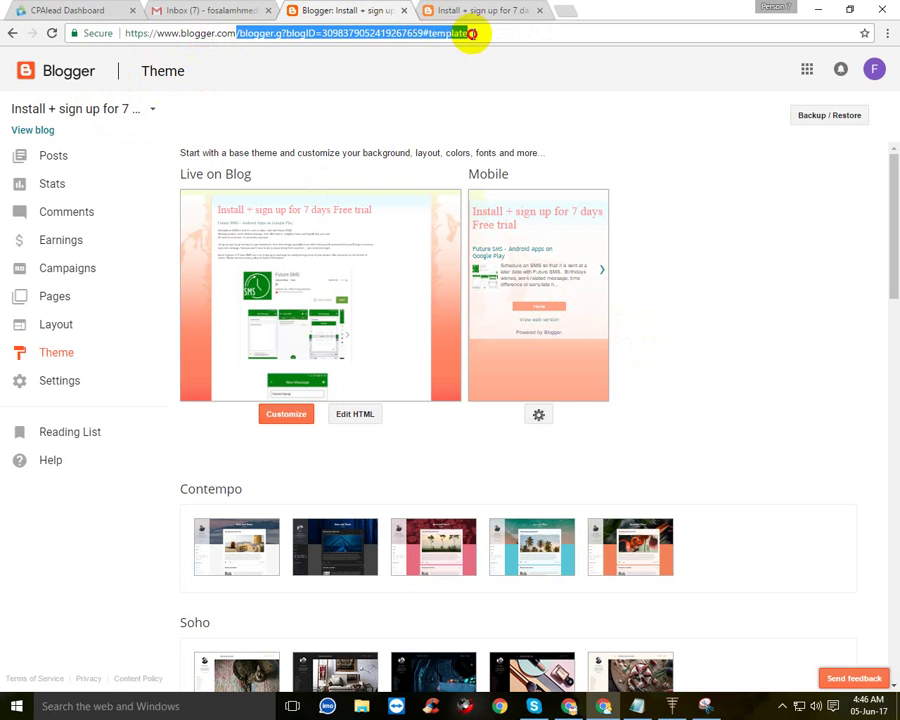
pyautogui.click(472, 32)
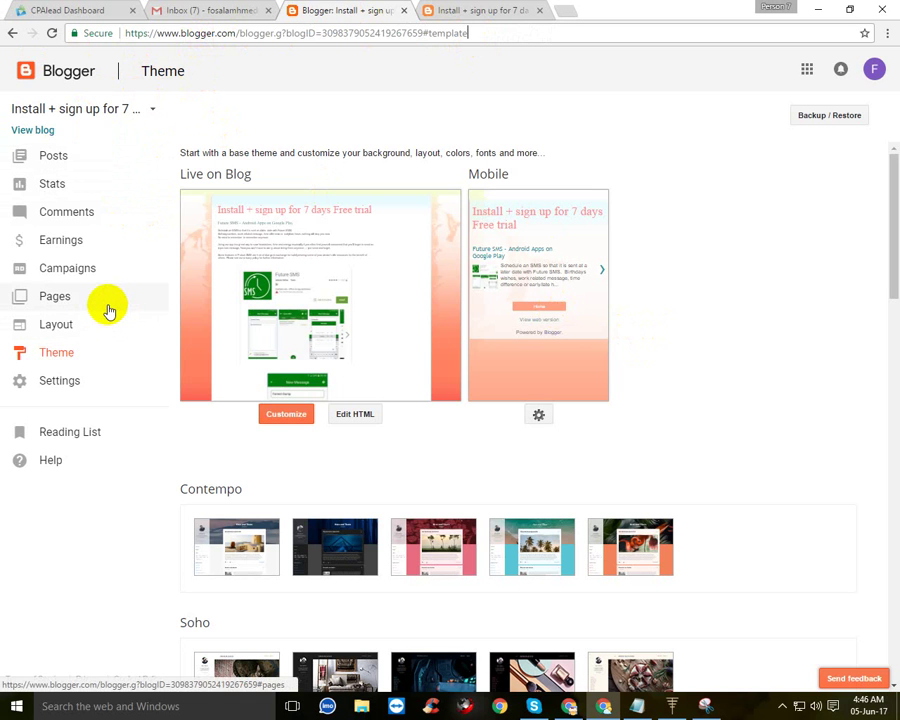
pyautogui.click(60, 381)
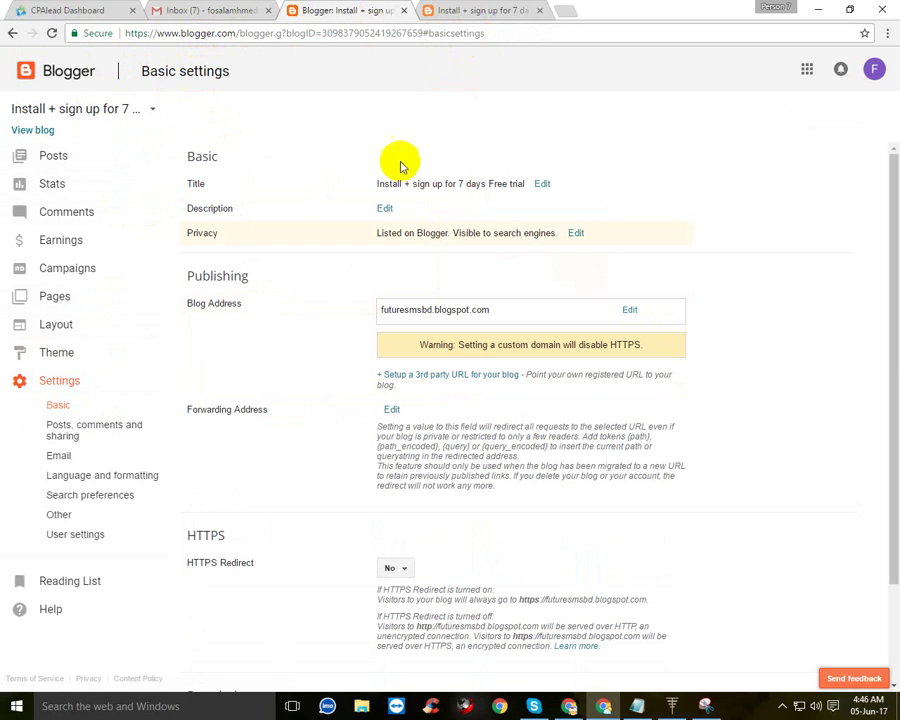
pyautogui.click(539, 11)
pyautogui.click(436, 11)
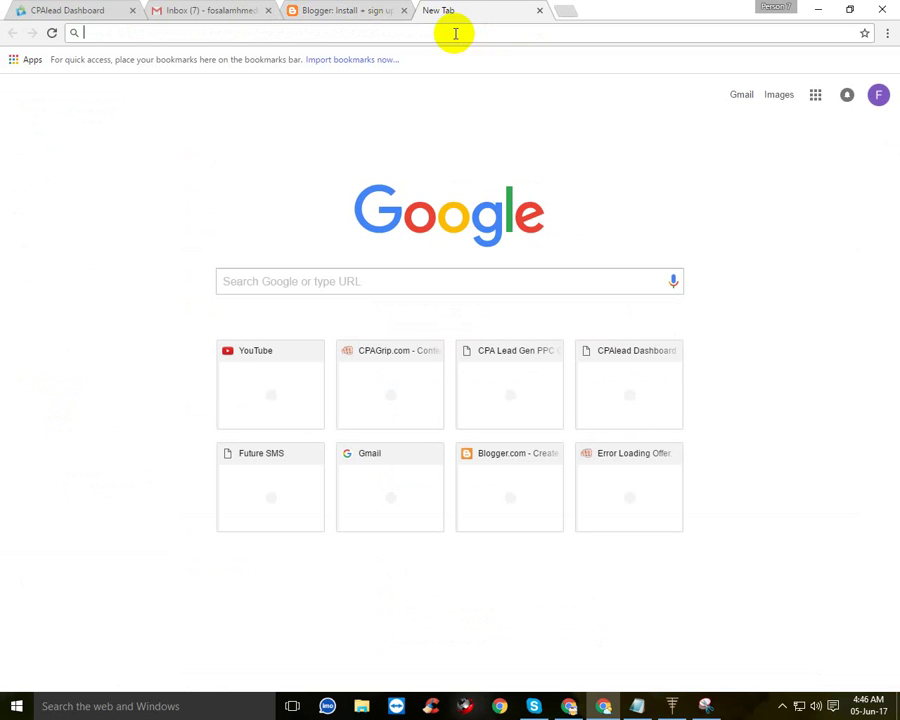
pyautogui.write('free')
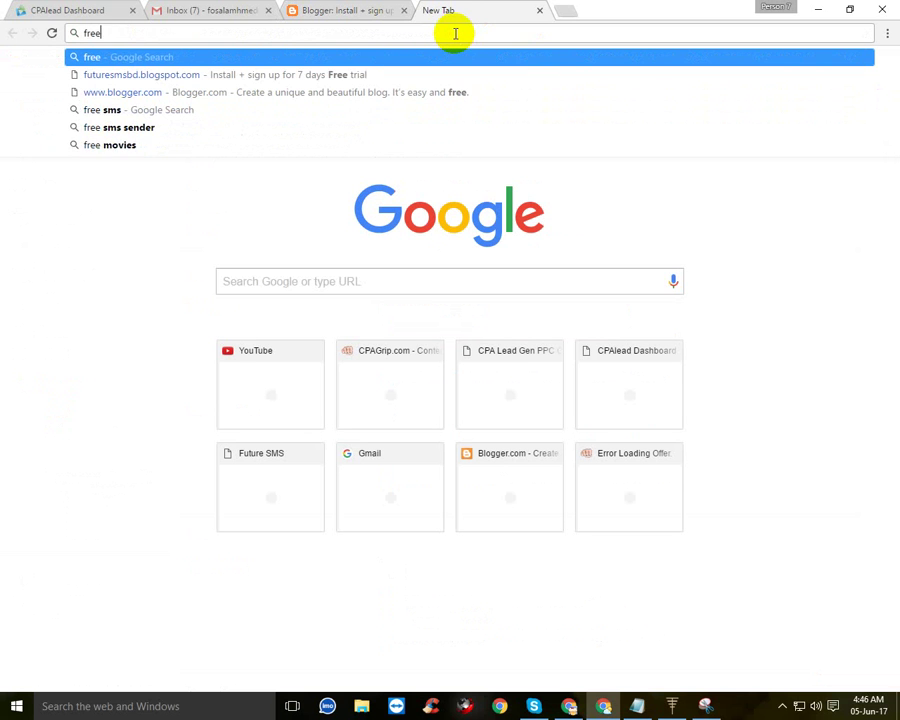
pyautogui.write('nom')
pyautogui.hotkey('ctrl', 'Return')
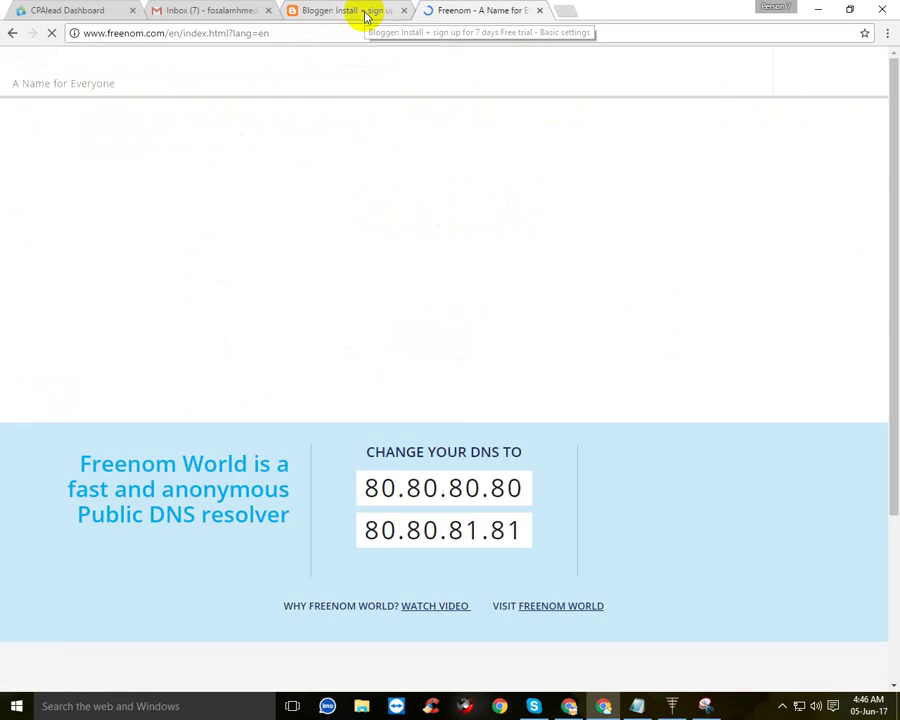
# Step: Reopen the live blog from the Blogger dashboard and copy the futuresmsbd part of its address
pyautogui.click(366, 15)
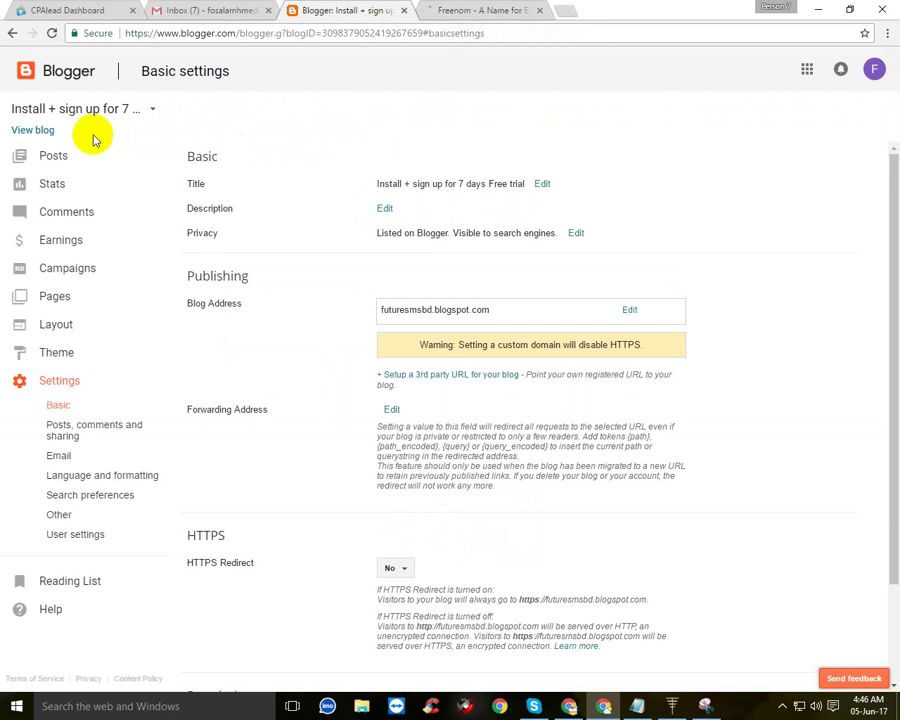
pyautogui.click(32, 130)
pyautogui.click(560, 18)
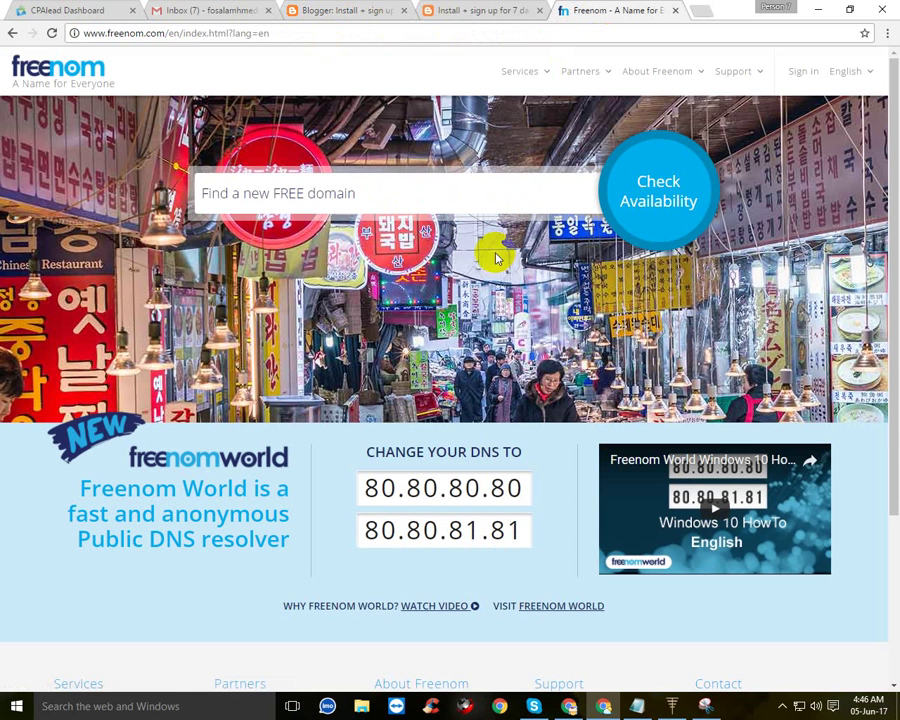
pyautogui.click(256, 196)
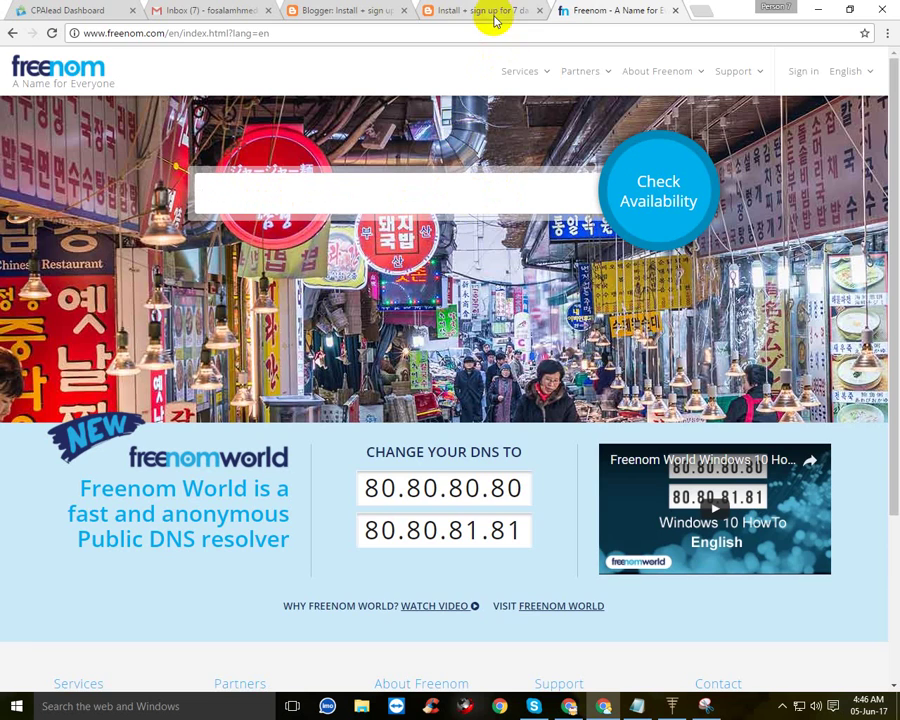
pyautogui.click(491, 19)
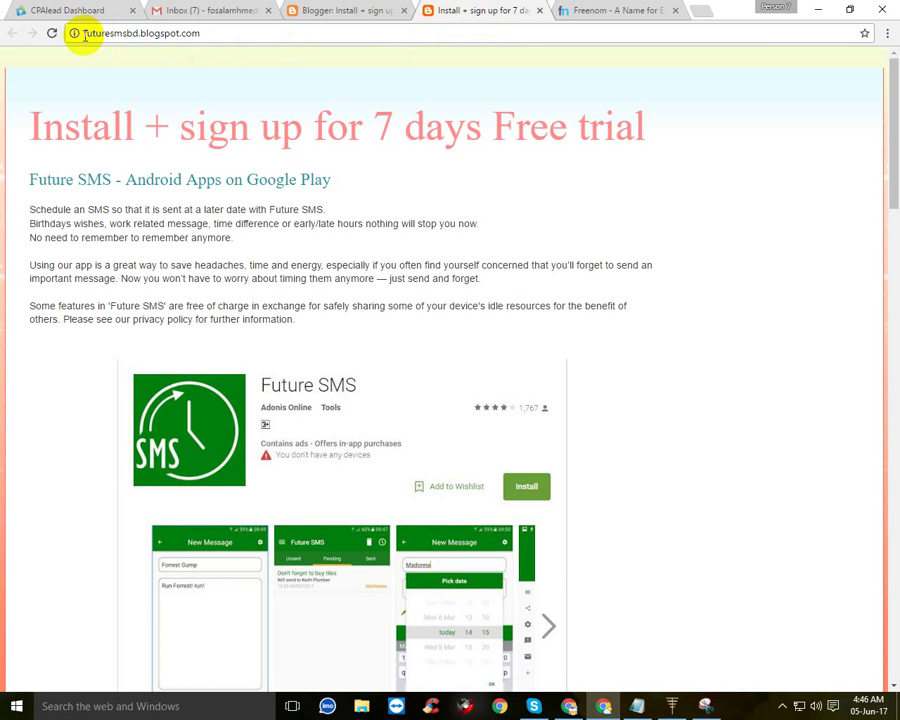
pyautogui.moveTo(84, 33); pyautogui.dragTo(146, 36)
pyautogui.hotkey('ctrl', 'c')
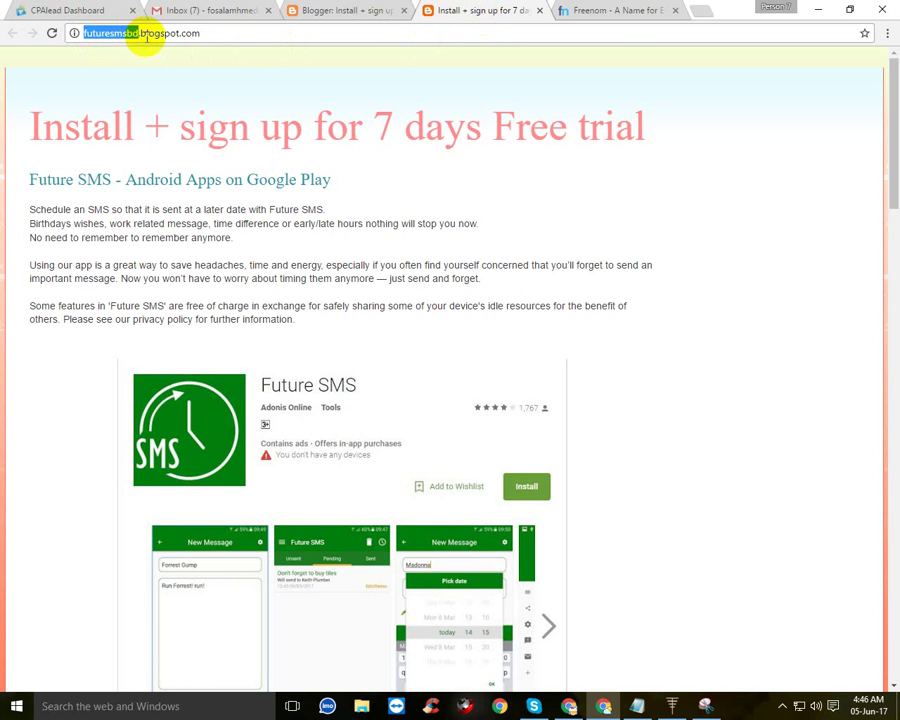
# Step: Check the availability of the copied name futuresmsbd as a free domain on Freenom
pyautogui.click(627, 12)
pyautogui.click(404, 185)
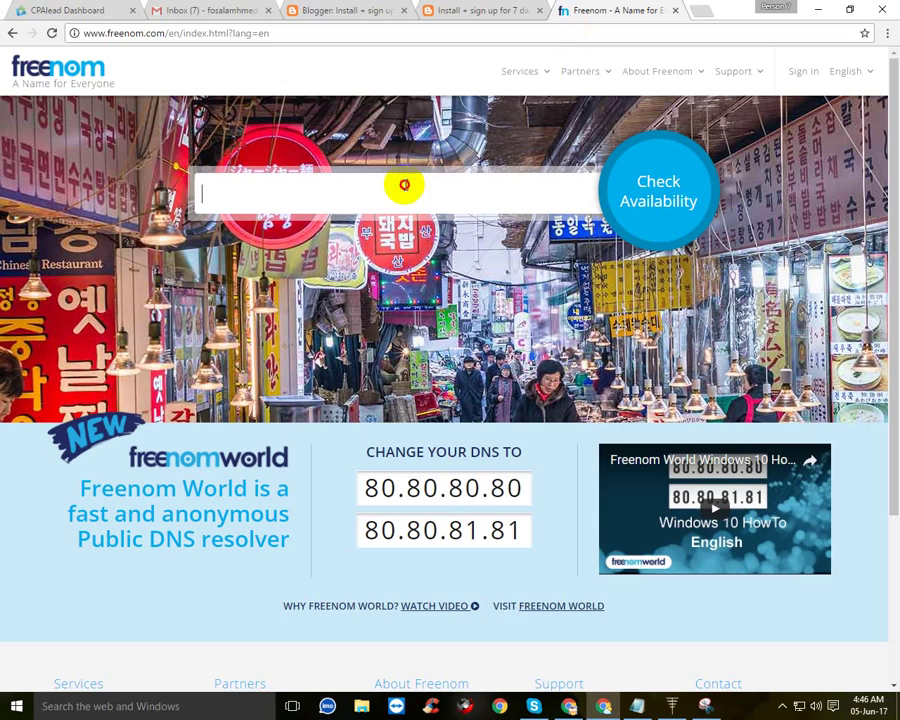
pyautogui.hotkey('ctrl', 'v')
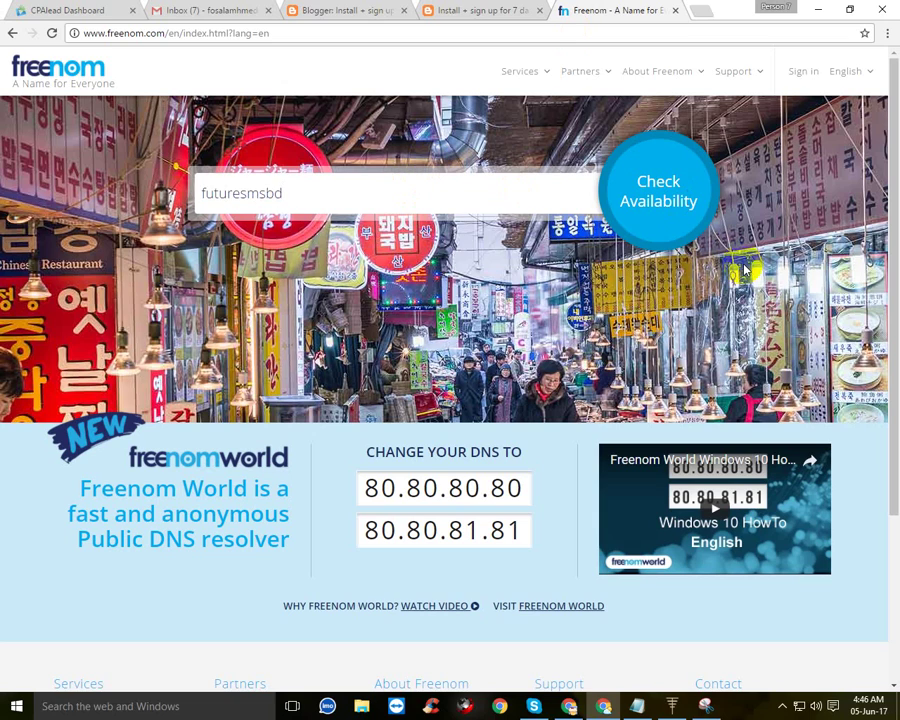
pyautogui.press('Return')
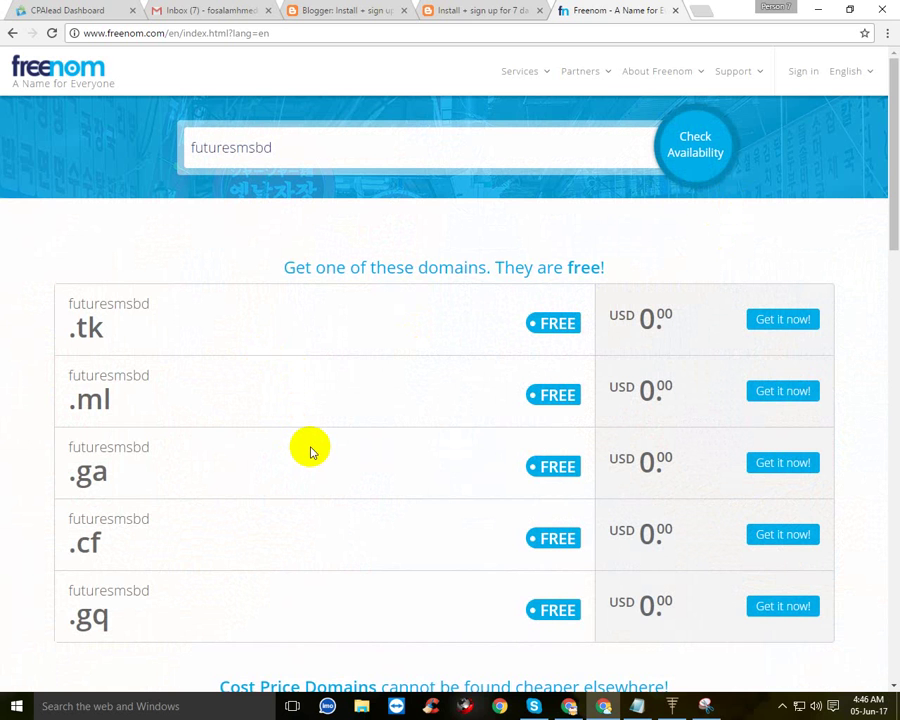
# Step: Add the free domain futuresmsbd.gq to the cart and proceed to checkout
pyautogui.scroll(-1, 314, 446)
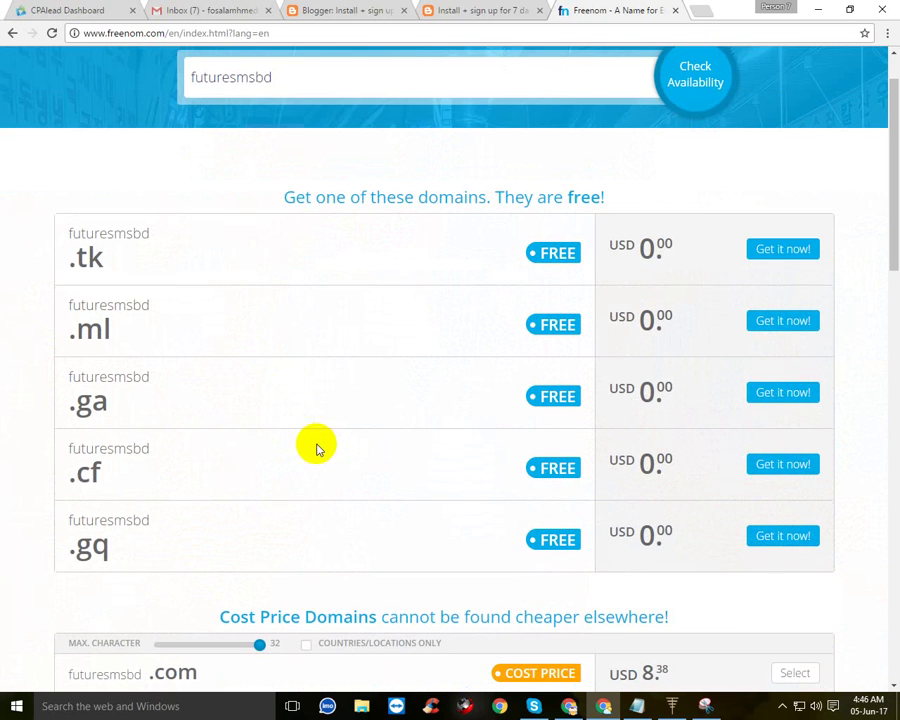
pyautogui.moveTo(141, 543); pyautogui.dragTo(76, 546)
pyautogui.click(99, 548)
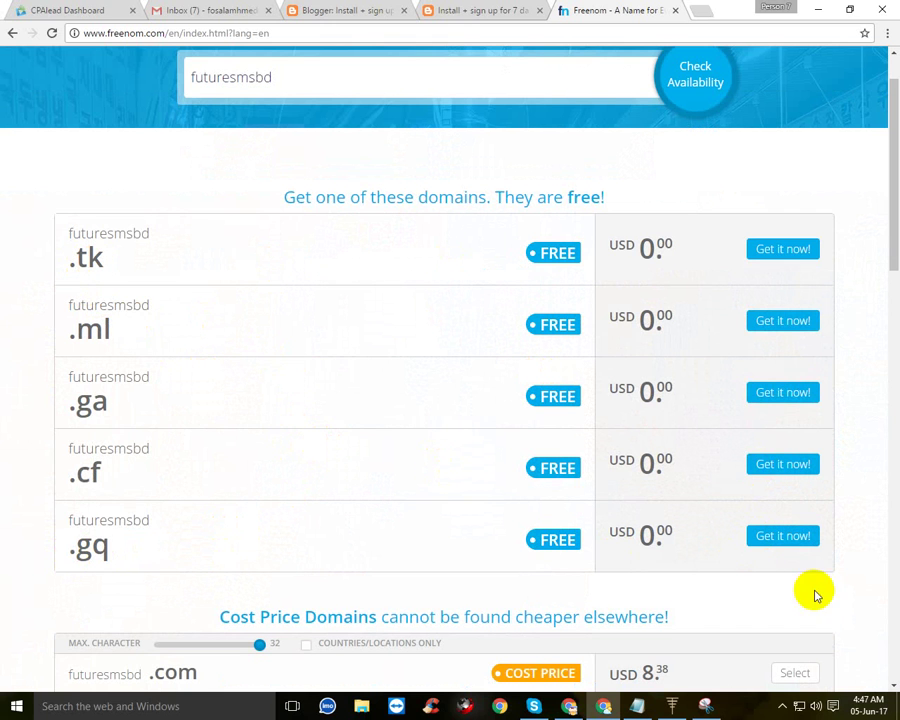
pyautogui.click(793, 538)
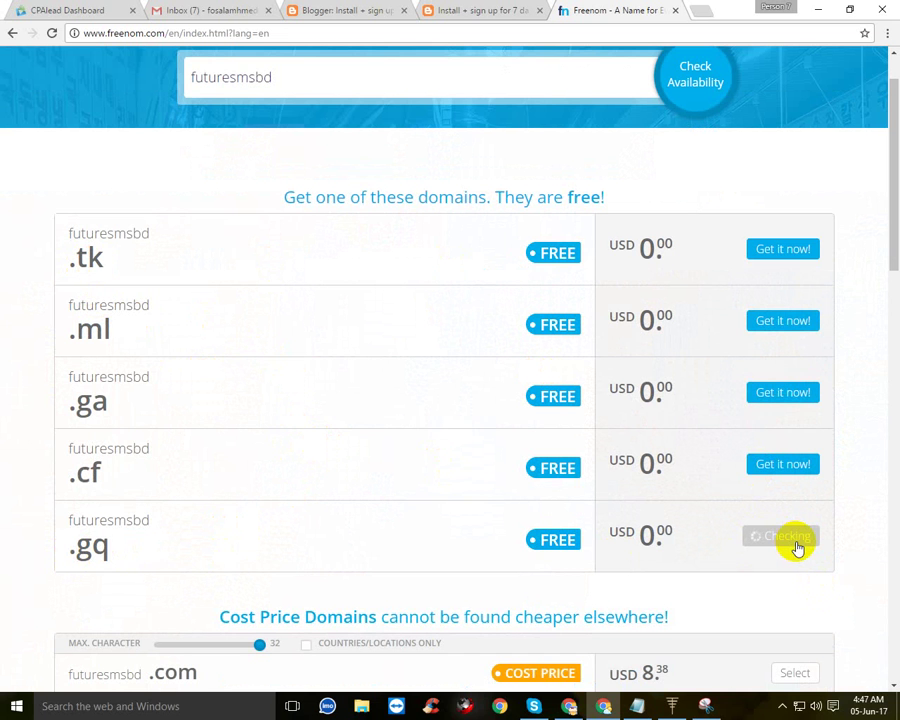
pyautogui.scroll(1, 797, 548)
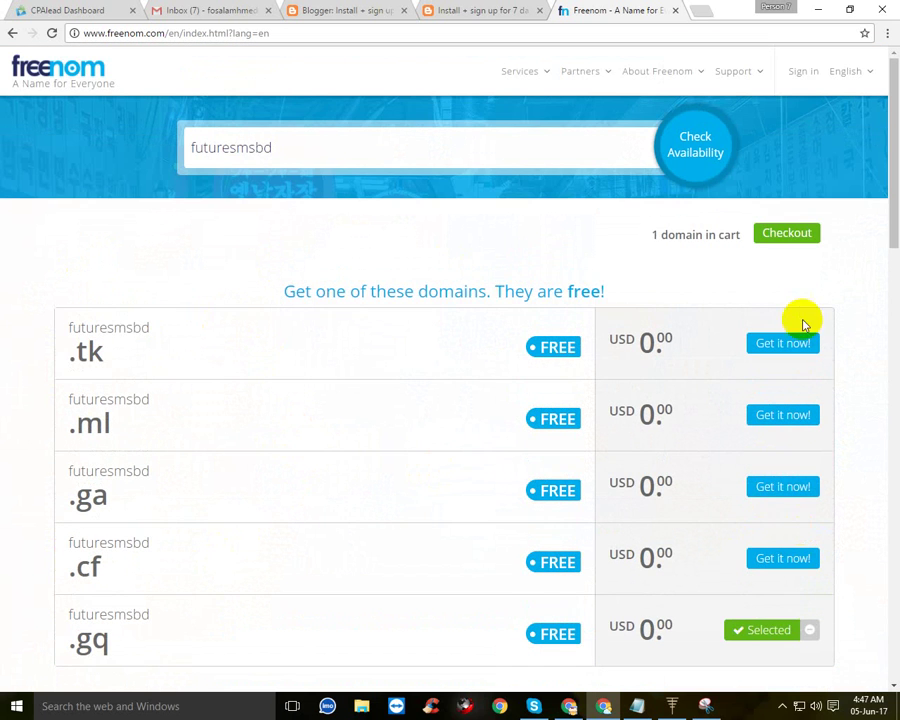
pyautogui.click(792, 238)
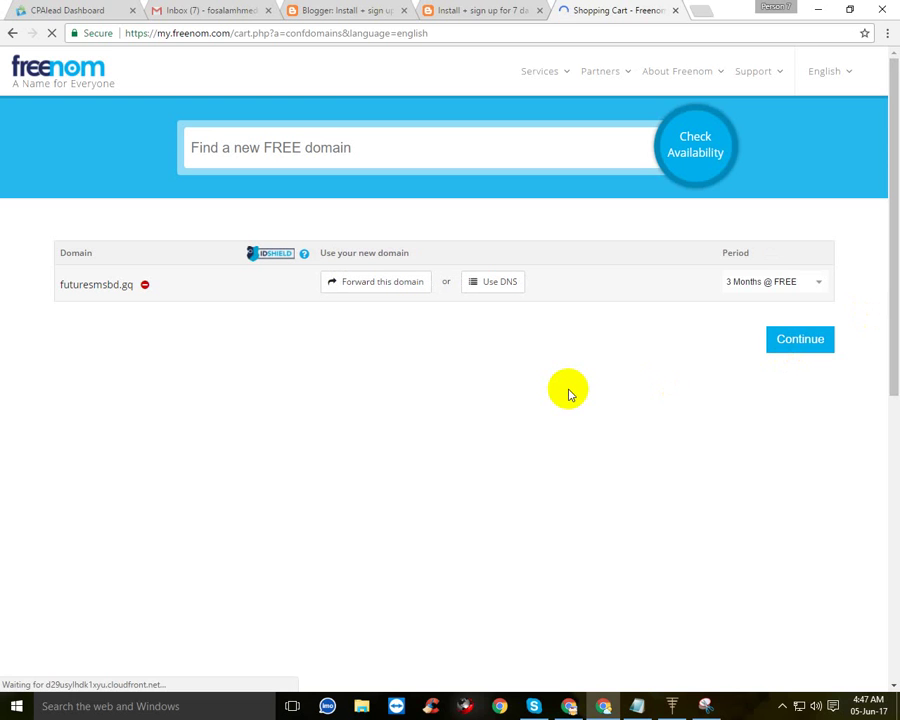
# Step: Set the registration period of futuresmsbd.gq to 12 Months @ FREE and continue to the order review
pyautogui.click(777, 285)
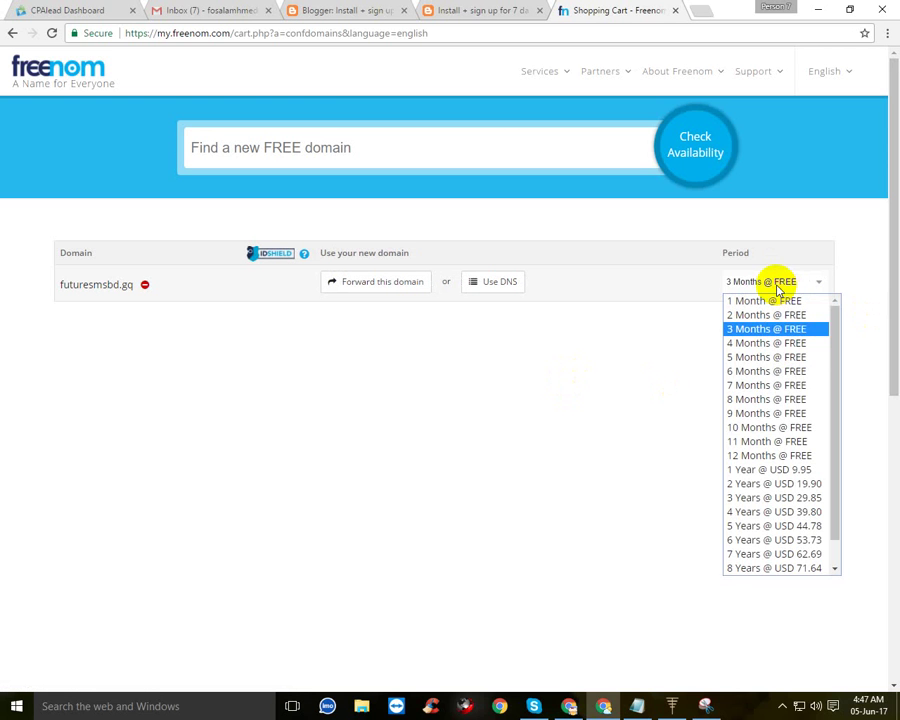
pyautogui.click(766, 455)
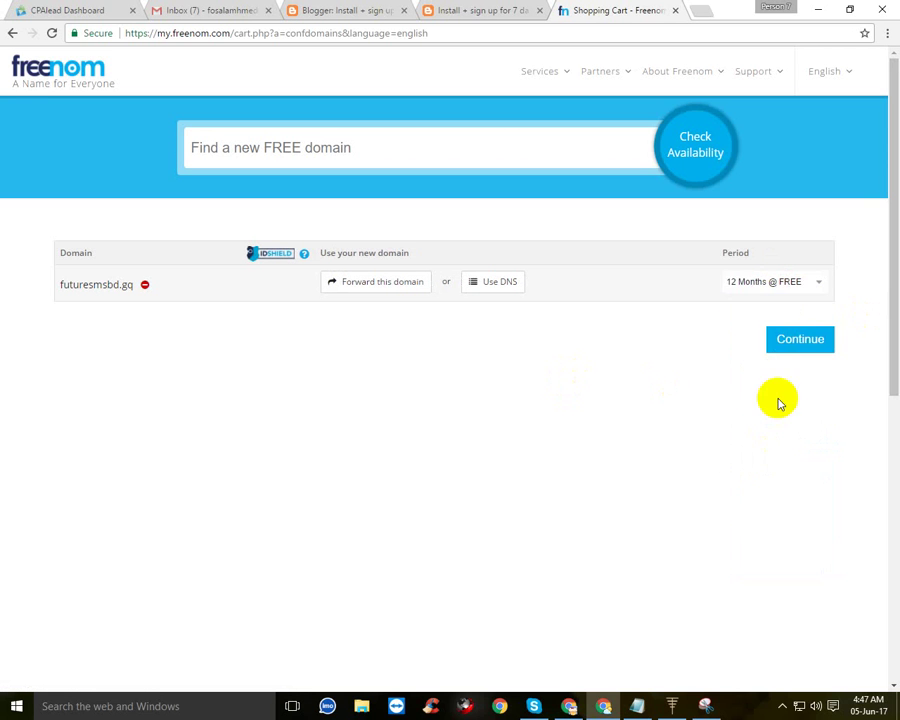
pyautogui.click(798, 343)
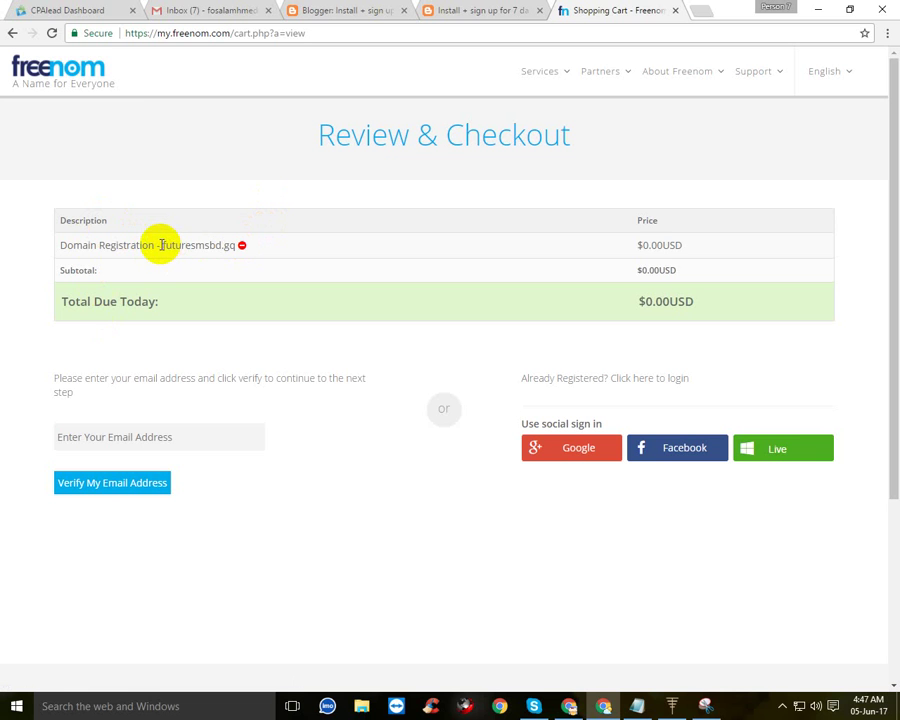
# Step: Review the domain in the order and sign in to the checkout with the listed Google account
pyautogui.moveTo(161, 245); pyautogui.dragTo(221, 250)
pyautogui.click(221, 250)
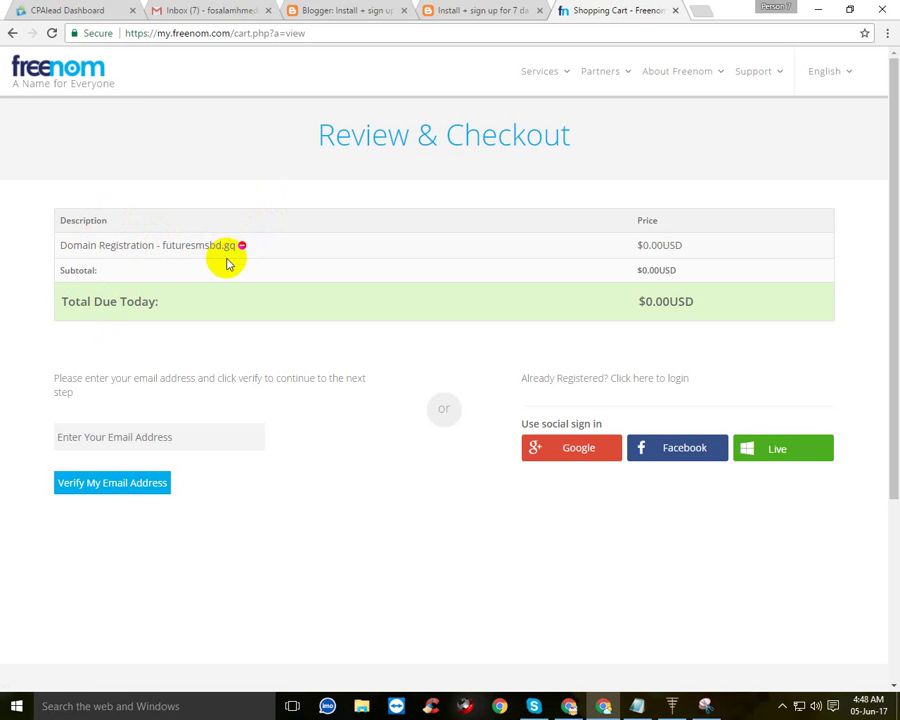
pyautogui.click(564, 450)
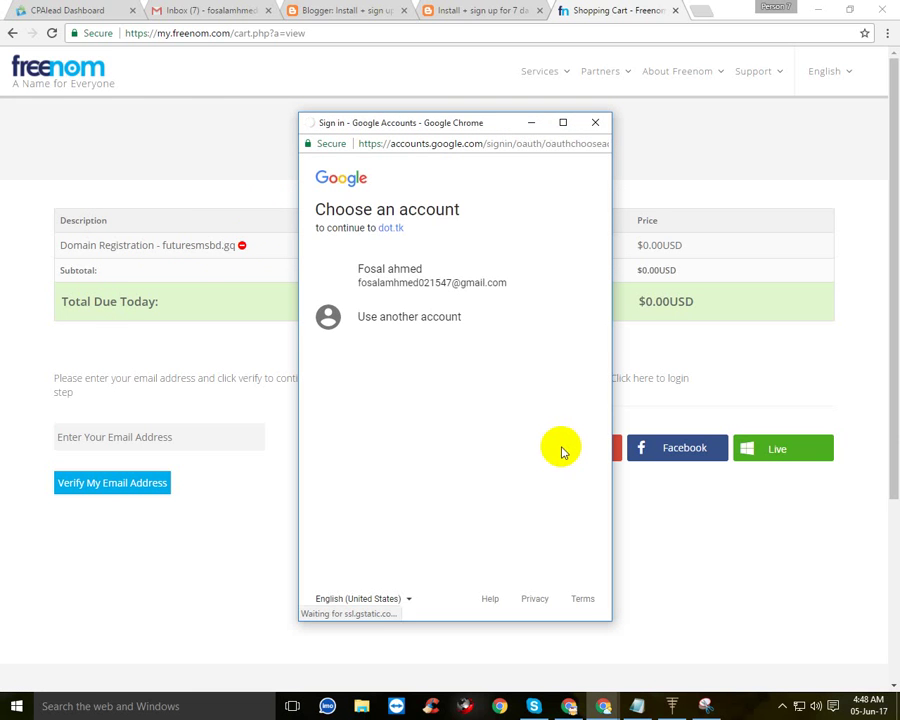
pyautogui.click(397, 280)
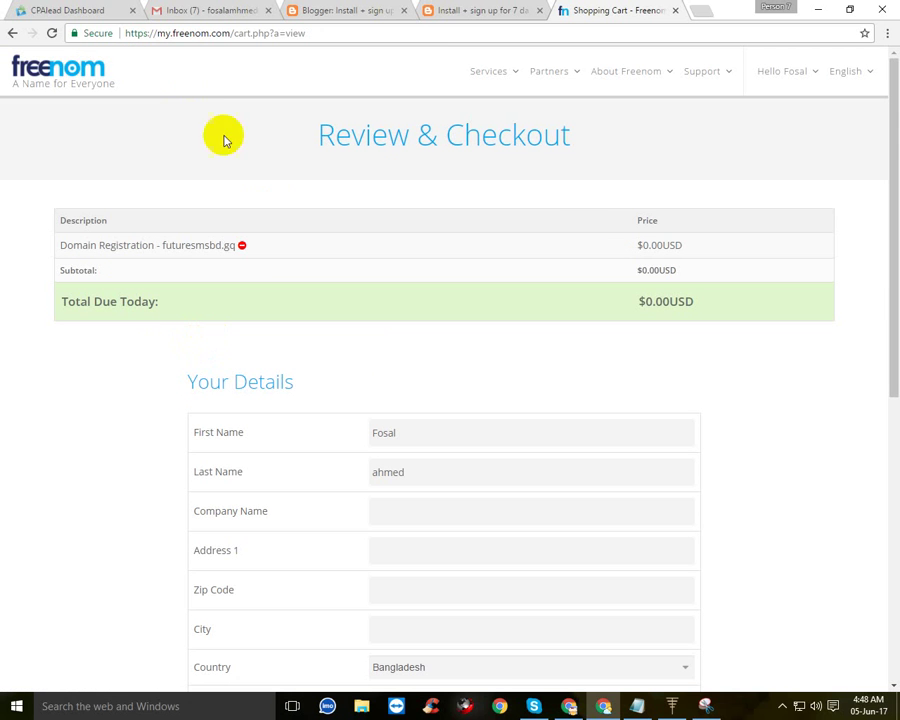
# Step: Look at the Gmail inbox and return to the Your Details form of the Freenom checkout
pyautogui.click(201, 10)
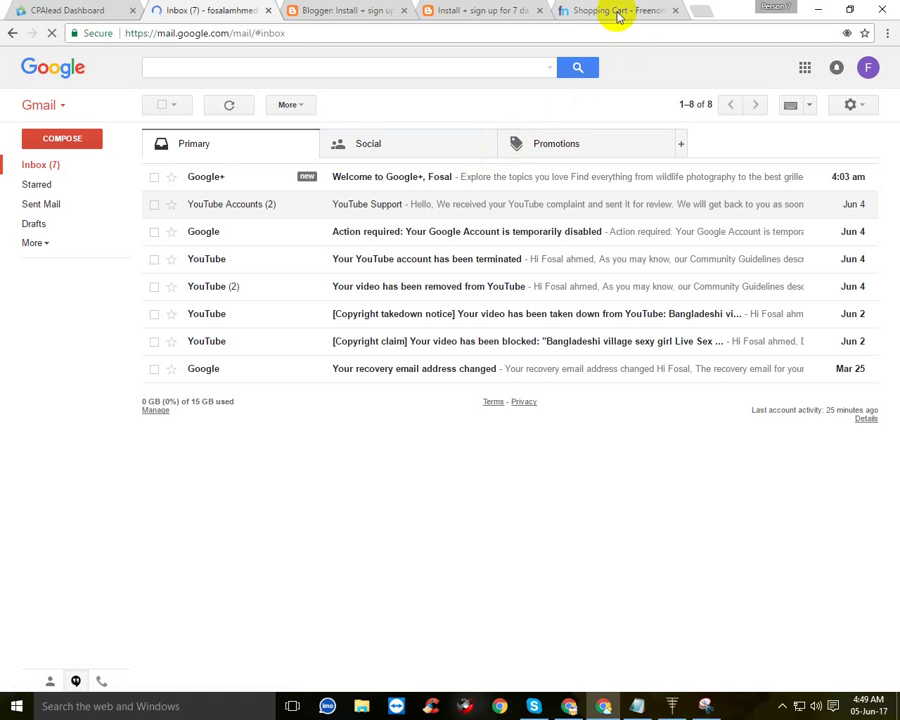
pyautogui.click(618, 12)
pyautogui.scroll(-2, 306, 350)
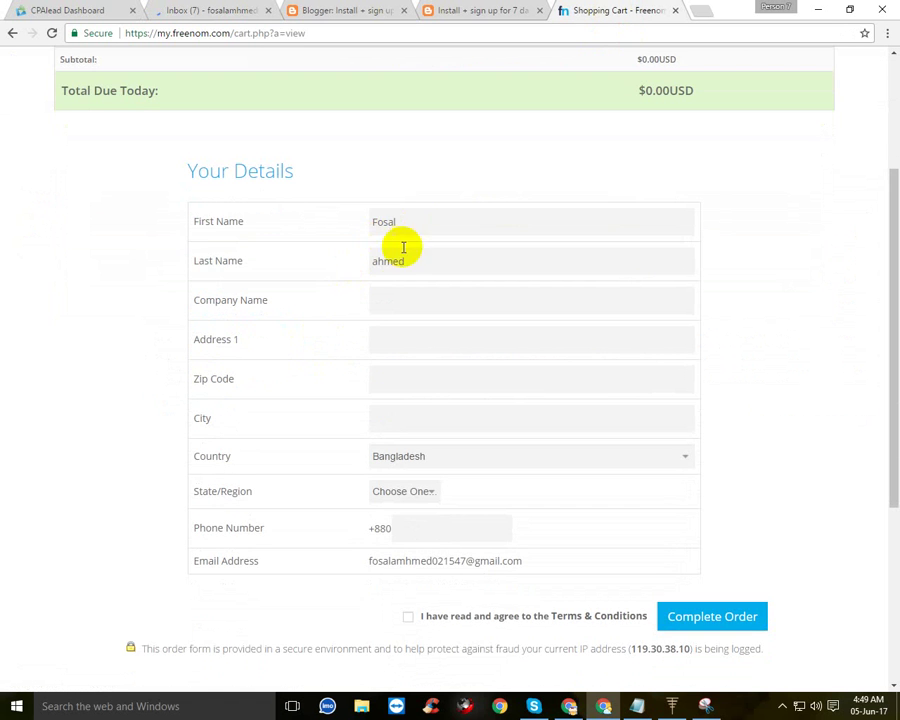
# Step: Fill in the customer's street address, zip code and city in the Your Details form
pyautogui.scroll(-2, 450, 494)
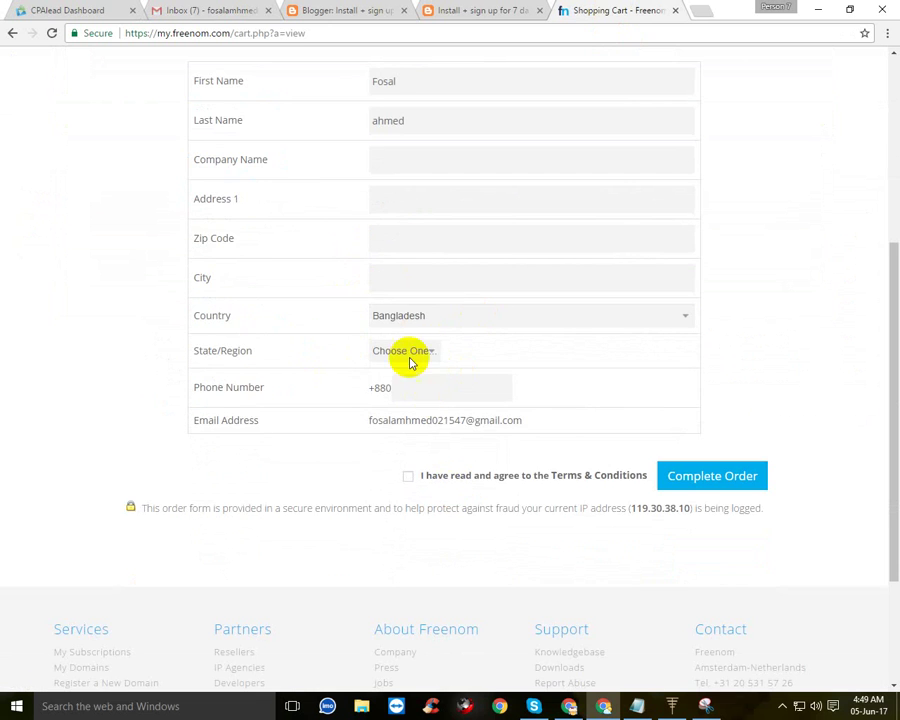
pyautogui.scroll(2, 426, 356)
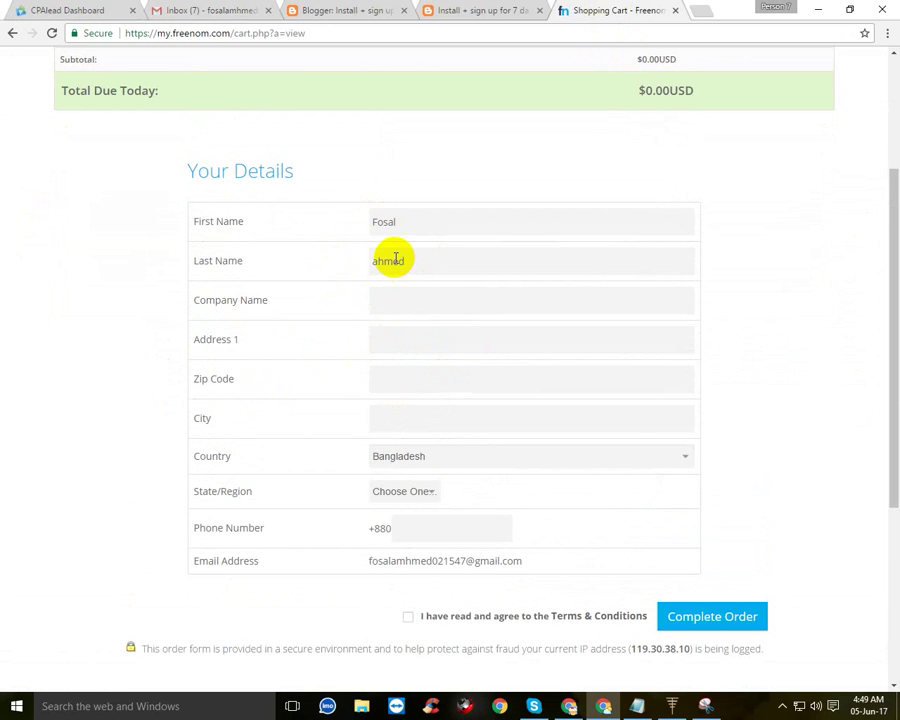
pyautogui.scroll(-1, 395, 255)
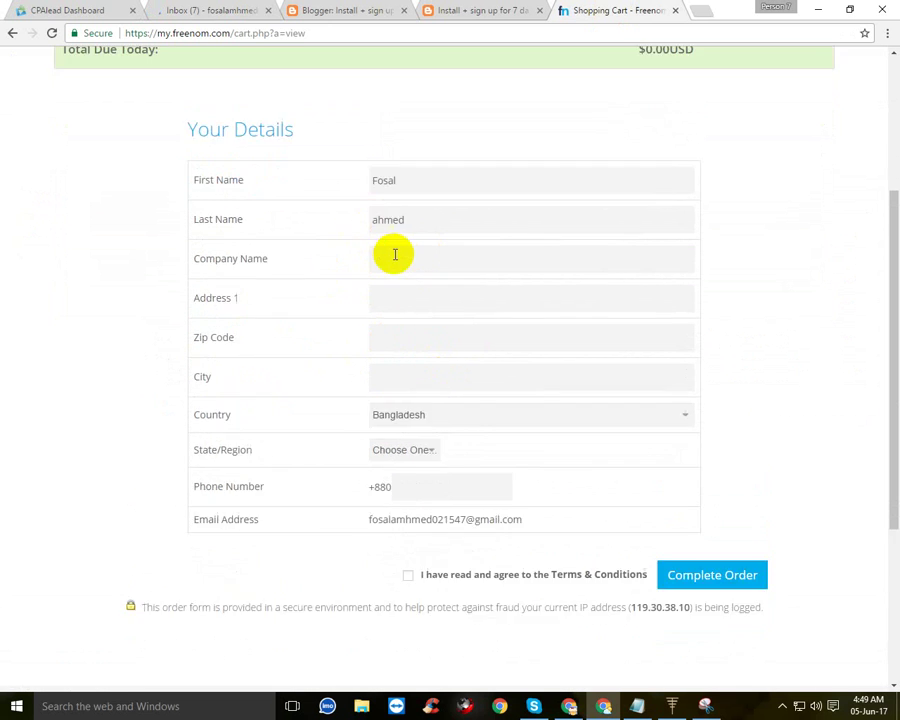
pyautogui.scroll(-2, 395, 255)
pyautogui.scroll(1, 392, 240)
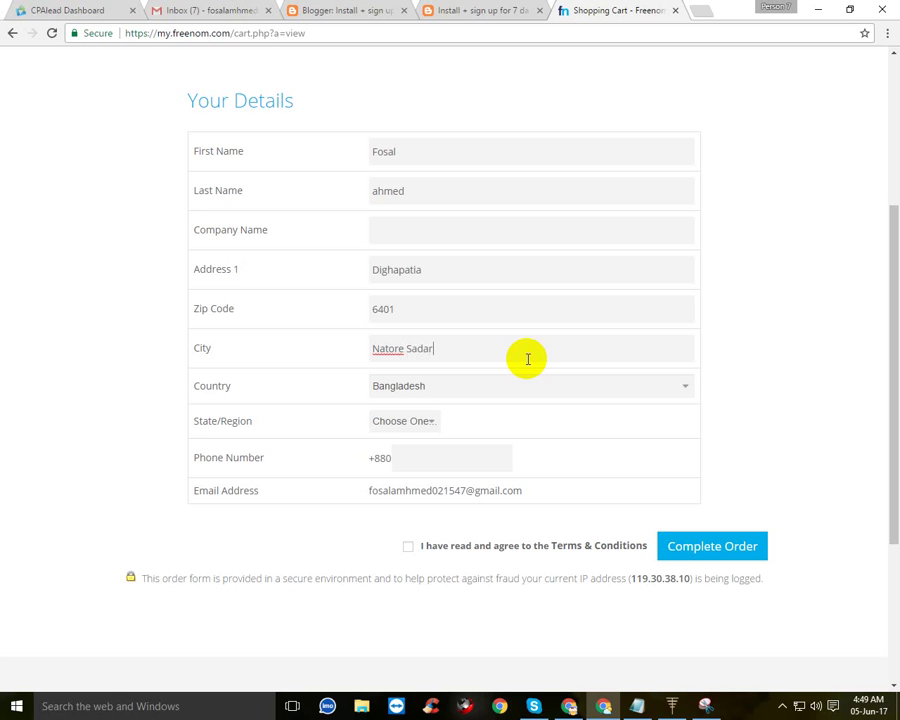
pyautogui.press('Tab')
pyautogui.press('Tab')
pyautogui.press('Tab')
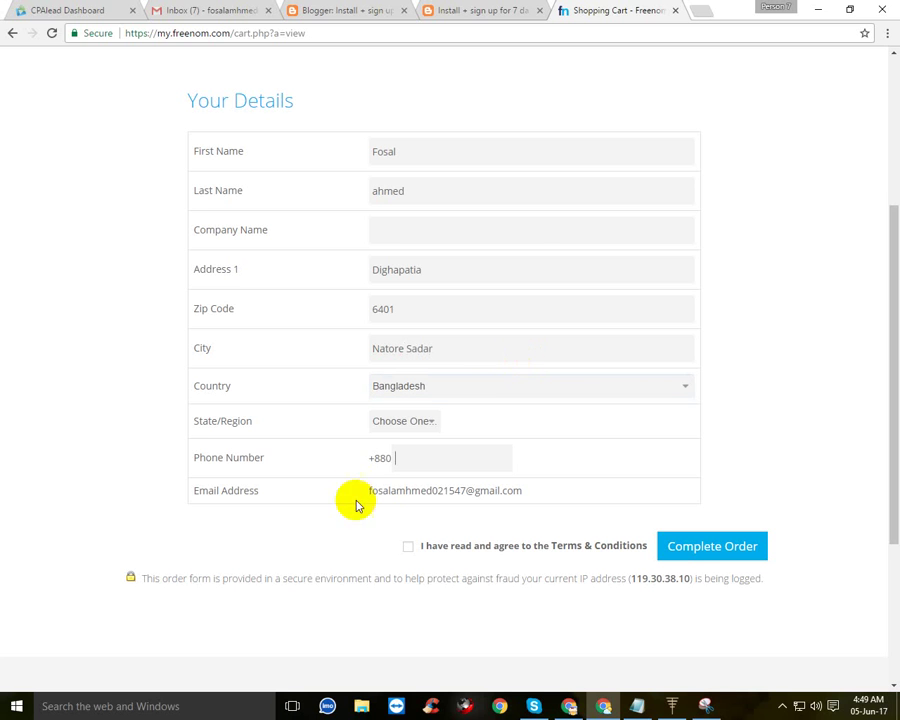
# Step: Choose the customer's state/region from the list and enter the customer's phone number
pyautogui.click(420, 421)
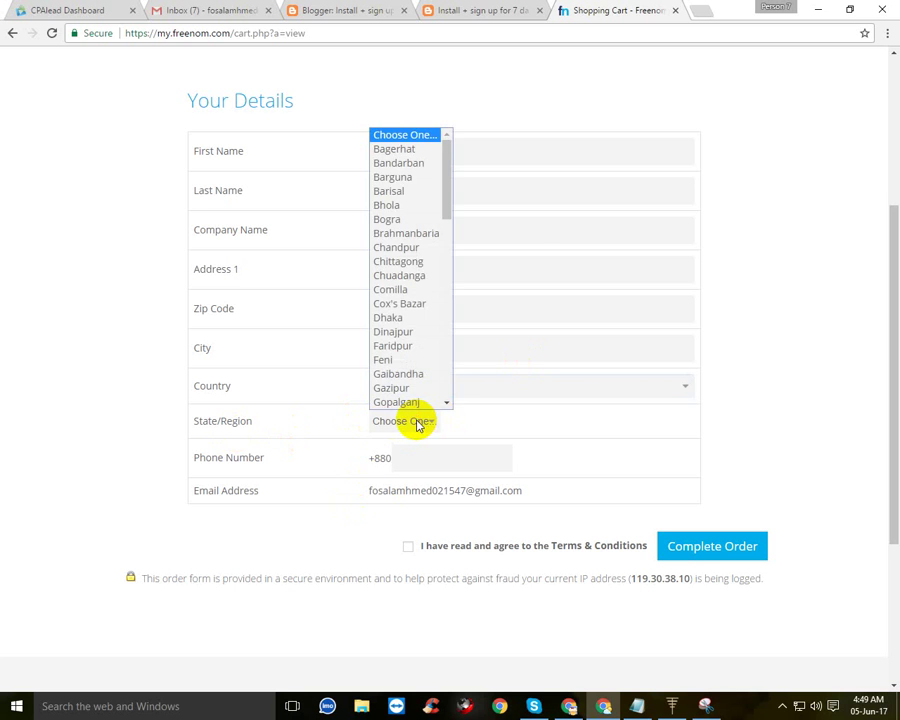
pyautogui.press('n')
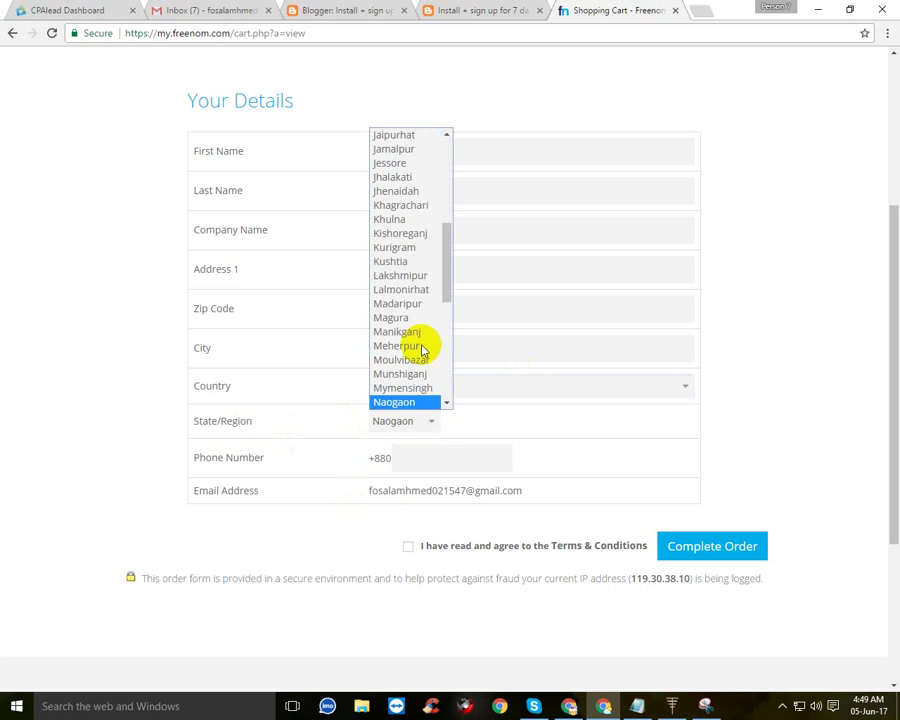
pyautogui.press('n')
pyautogui.press('n')
pyautogui.press('n')
pyautogui.press('n')
pyautogui.press('n')
pyautogui.press('n')
pyautogui.press('n')
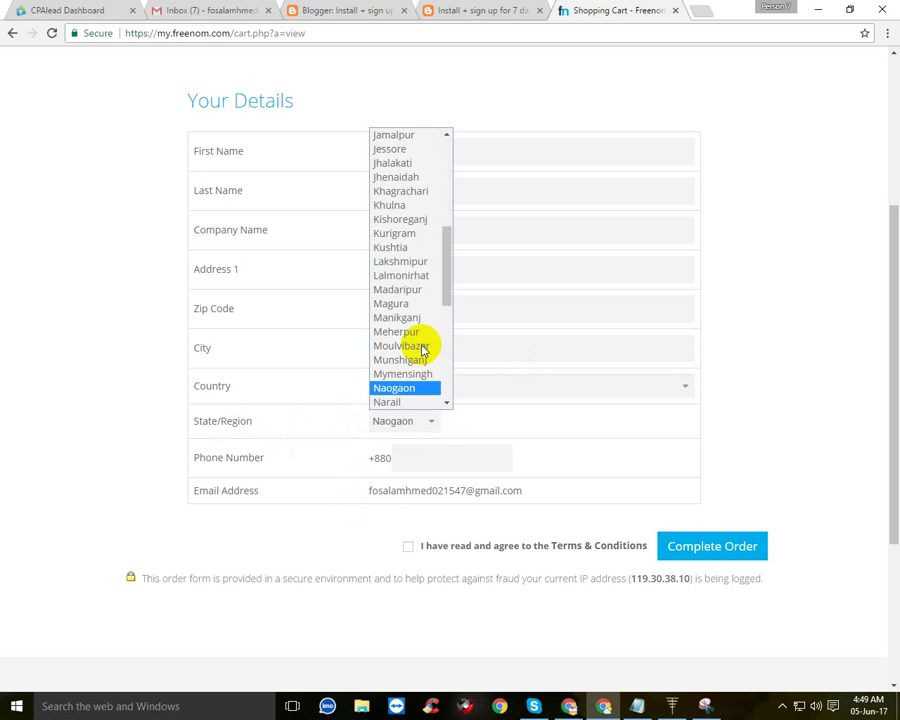
pyautogui.press('n')
pyautogui.press('n')
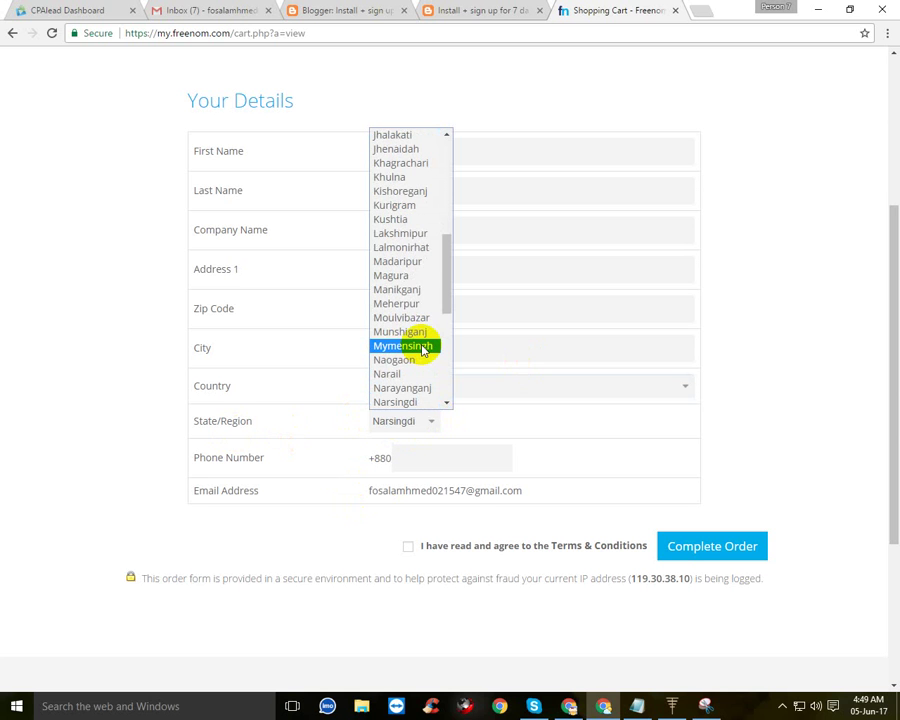
pyautogui.scroll(-6, 444, 396)
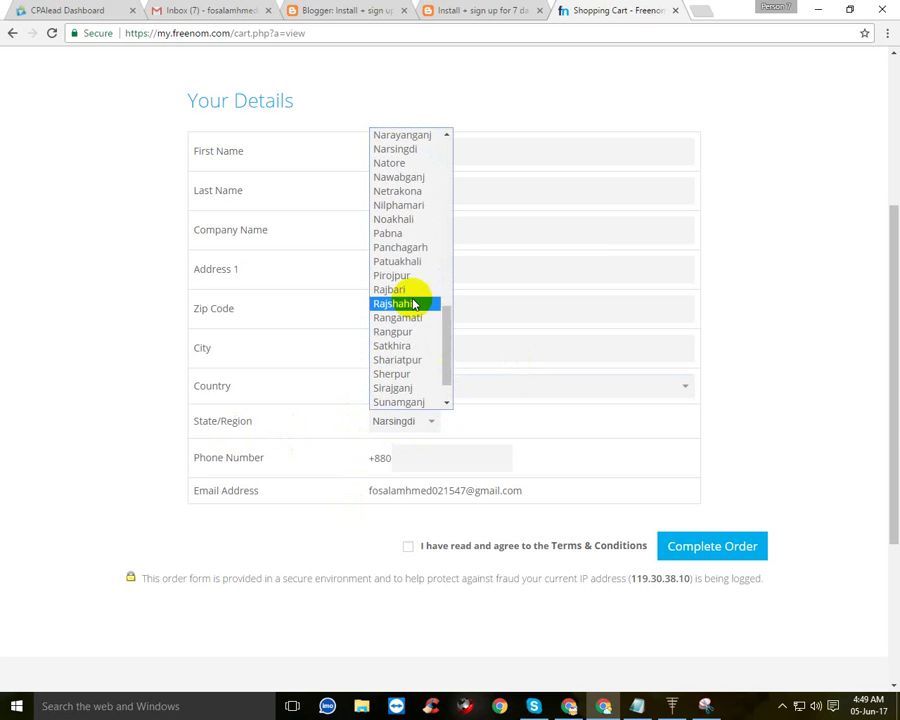
pyautogui.click(392, 162)
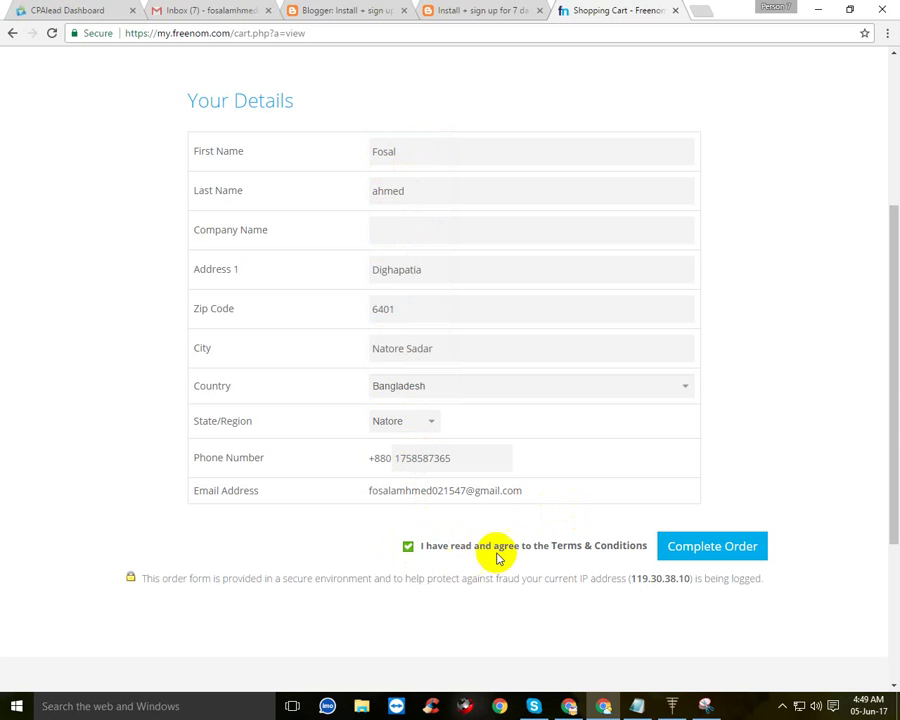
# Step: Agree to the Terms & Conditions, complete the order and look at the order number in the confirmation
pyautogui.click(716, 546)
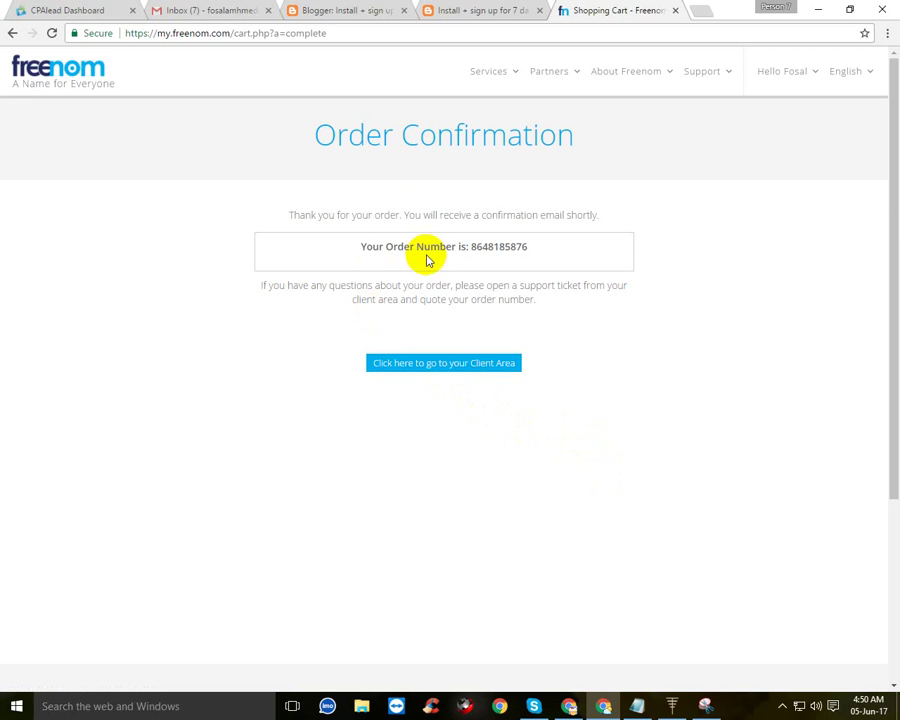
pyautogui.moveTo(416, 246); pyautogui.dragTo(527, 244)
pyautogui.click(378, 254)
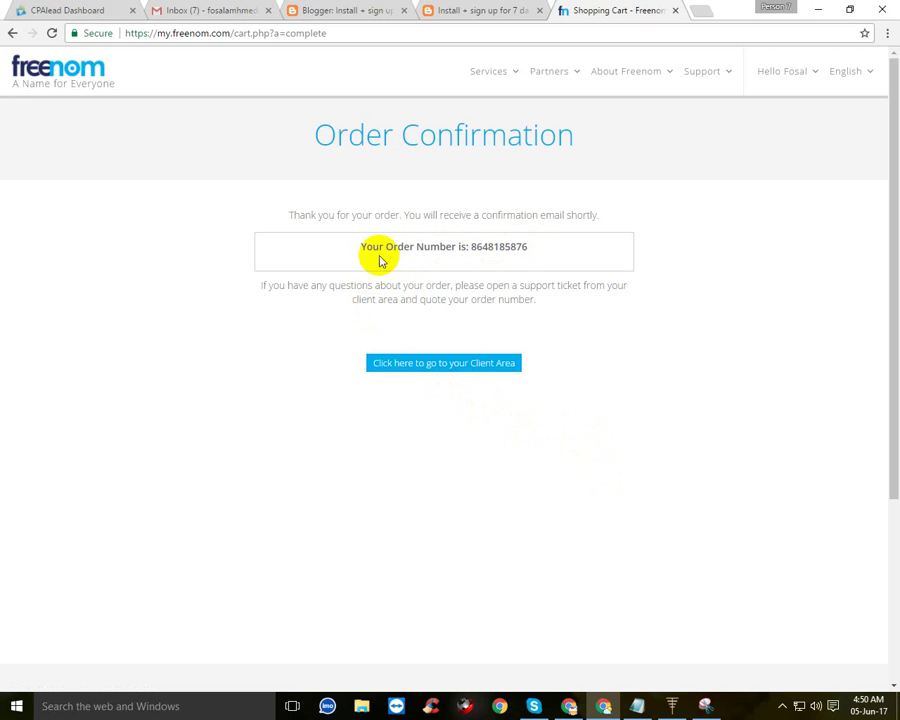
pyautogui.moveTo(358, 248); pyautogui.dragTo(526, 244)
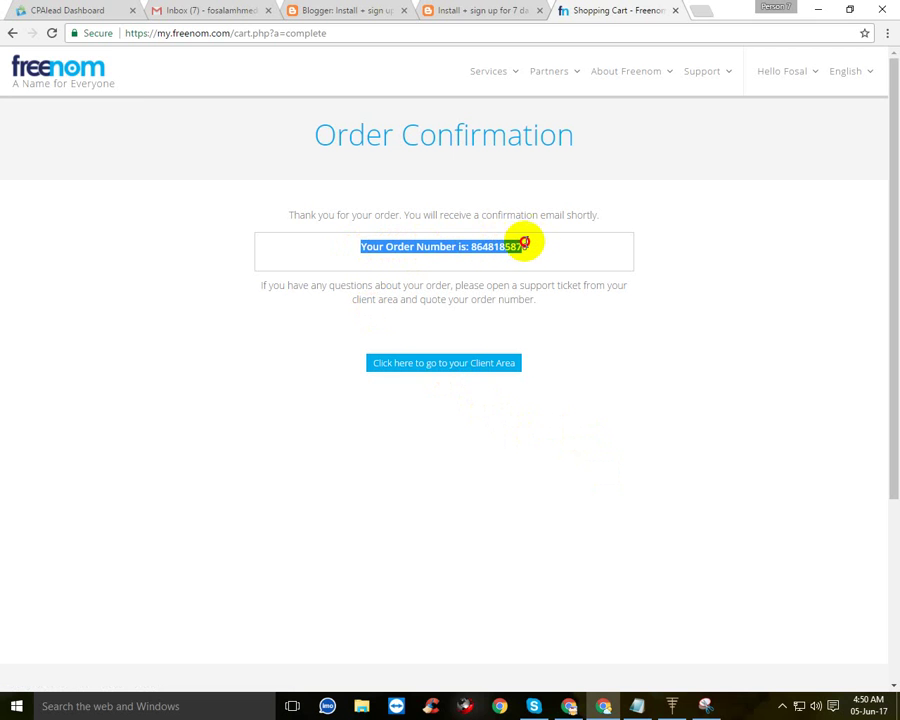
pyautogui.click(532, 246)
# Step: Open the list of registered domains and copy the domain name futuresmsbd.gq
pyautogui.moveTo(494, 77)
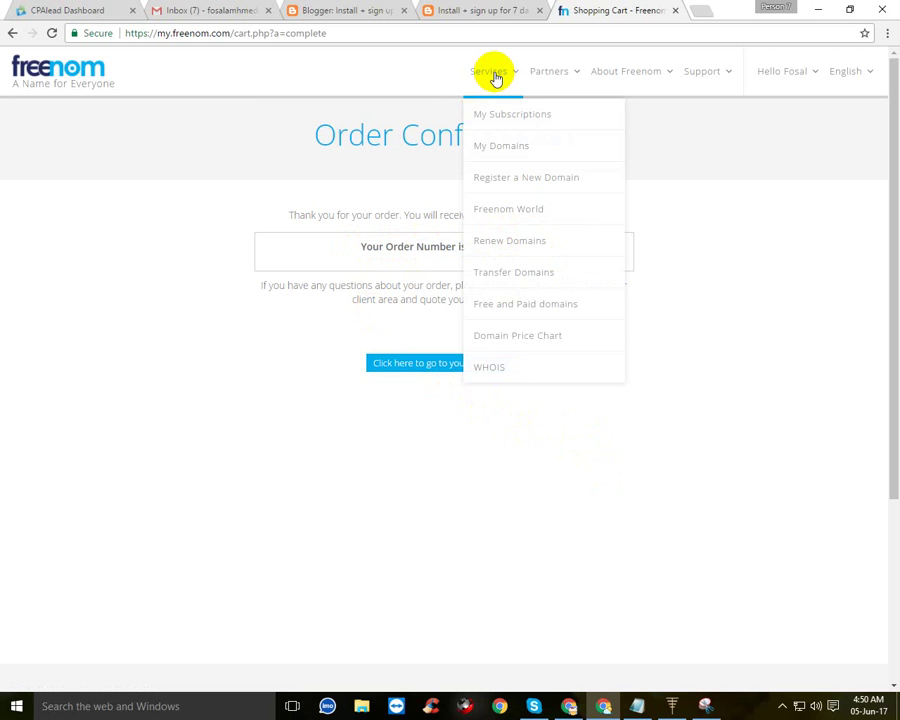
pyautogui.click(508, 147)
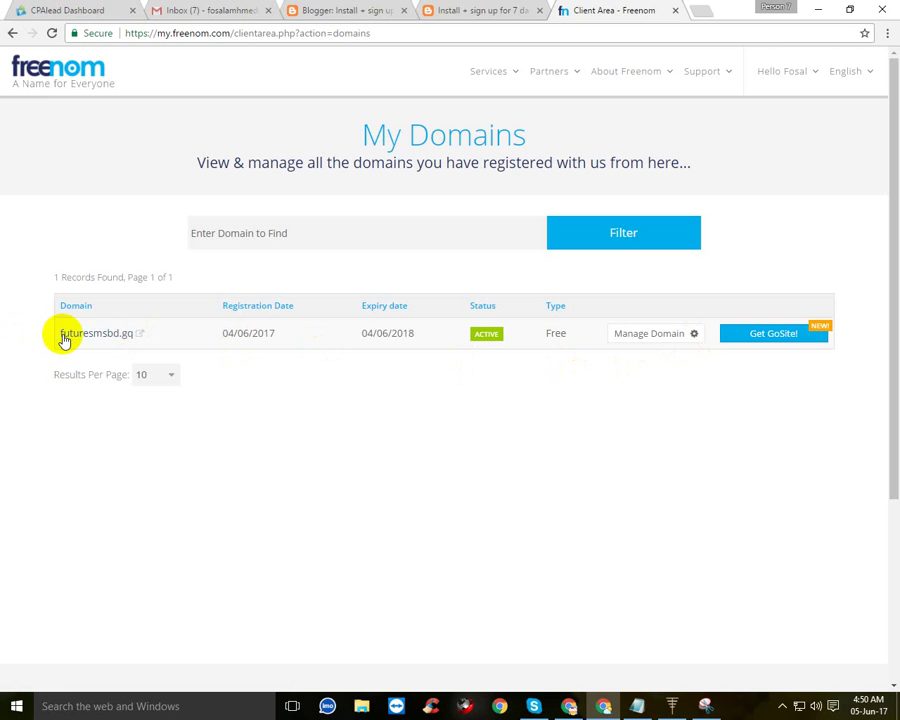
pyautogui.moveTo(57, 336); pyautogui.dragTo(132, 337)
pyautogui.rightClick(129, 337)
pyautogui.click(172, 457)
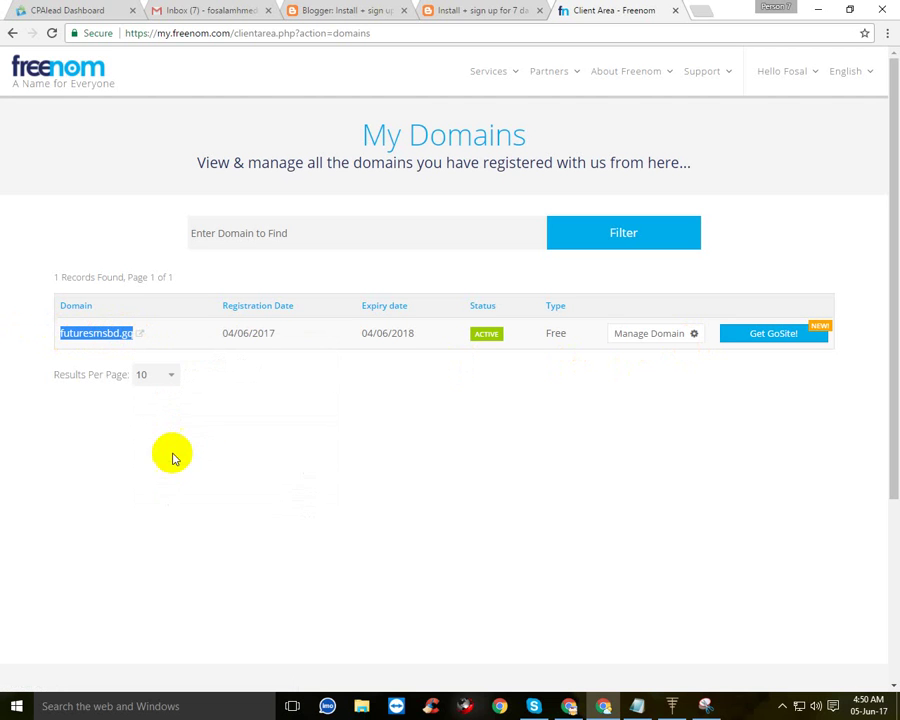
pyautogui.click(506, 473)
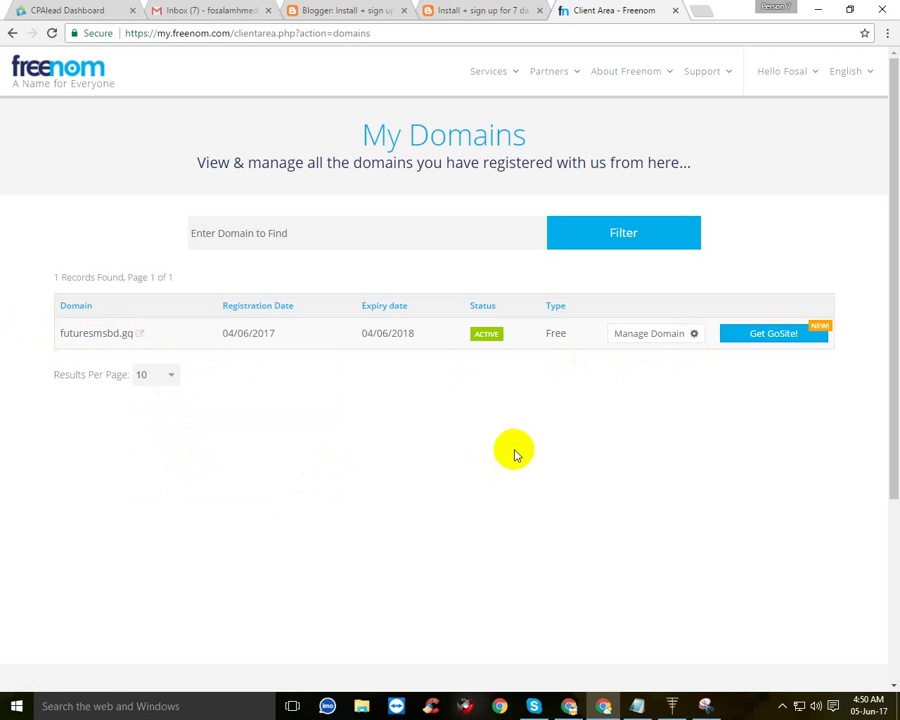
# Step: Open the management page of futuresmsbd.gq and go to its Freenom DNS records
pyautogui.click(648, 336)
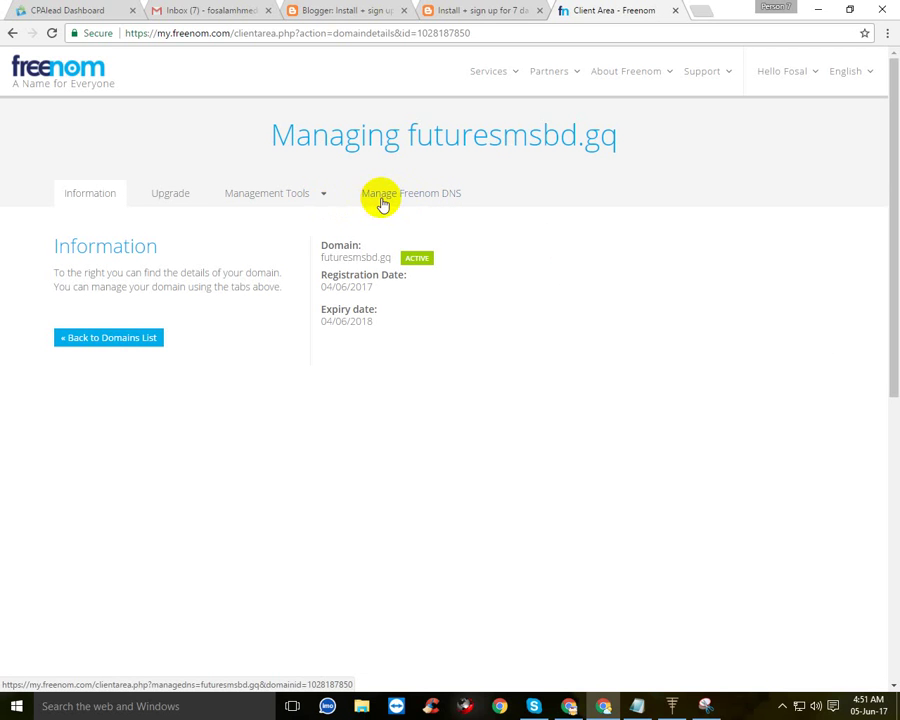
pyautogui.click(449, 207)
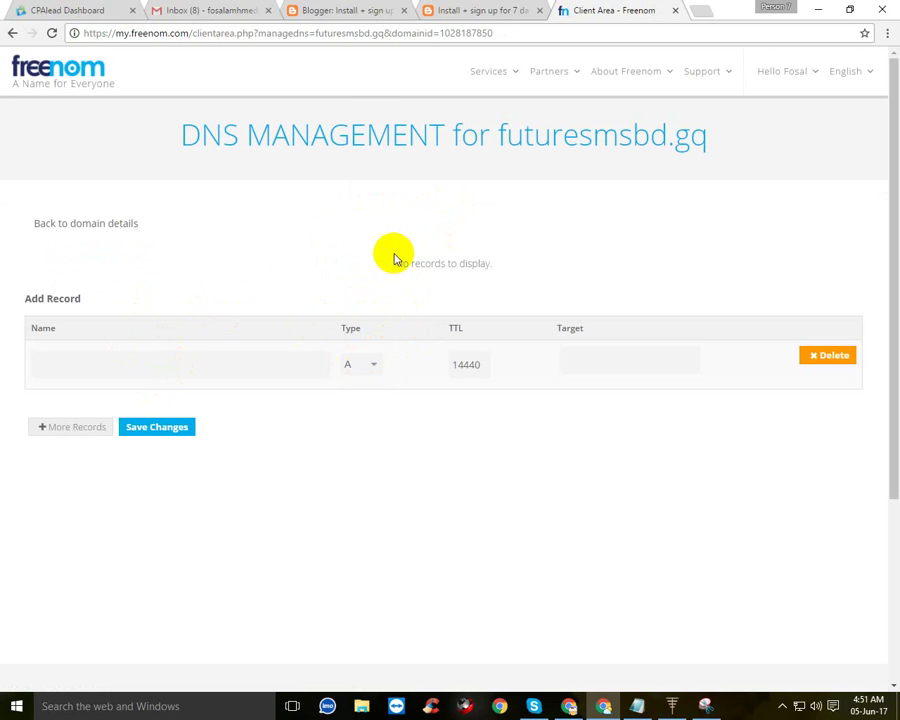
pyautogui.click(341, 19)
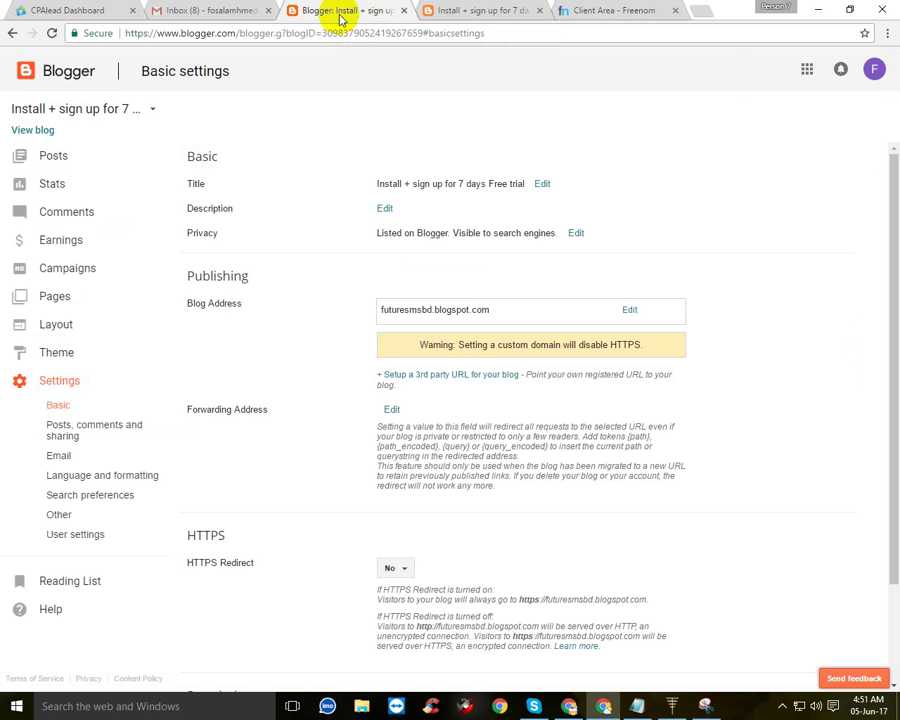
pyautogui.click(47, 389)
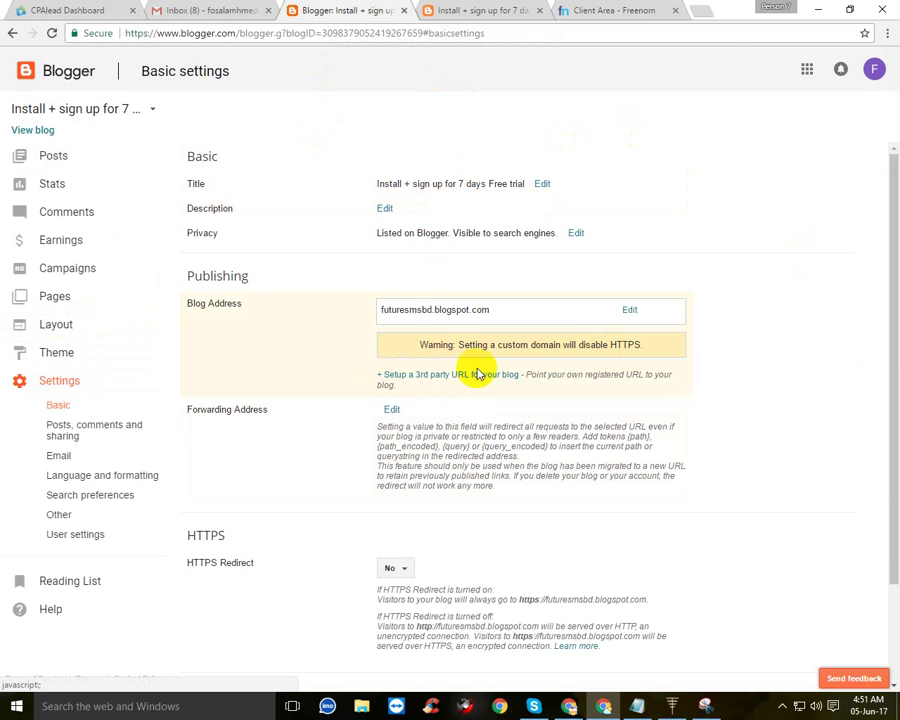
pyautogui.click(475, 377)
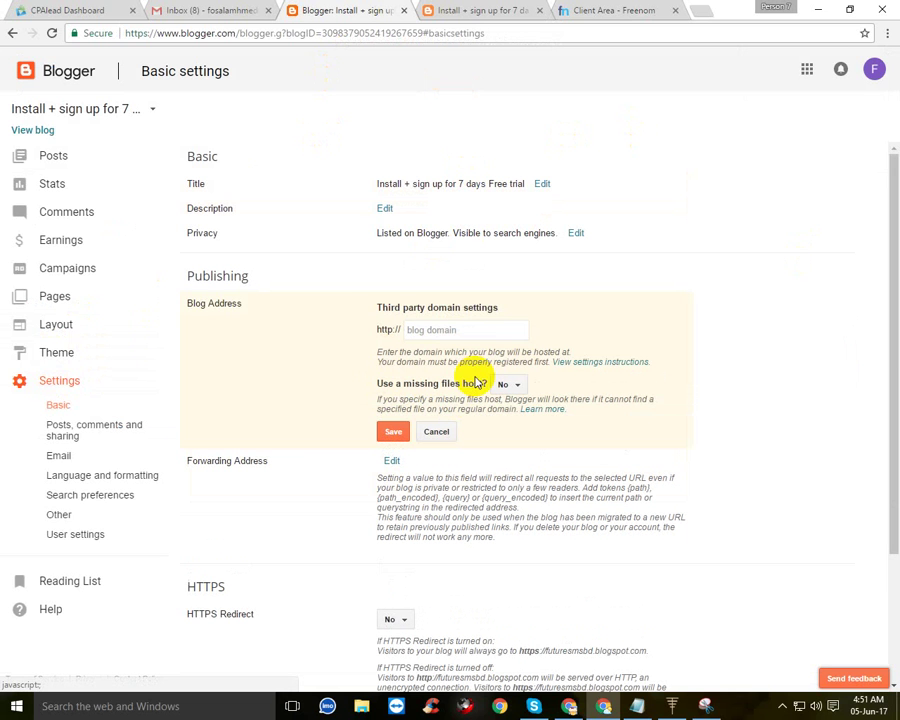
pyautogui.click(454, 331)
pyautogui.click(651, 332)
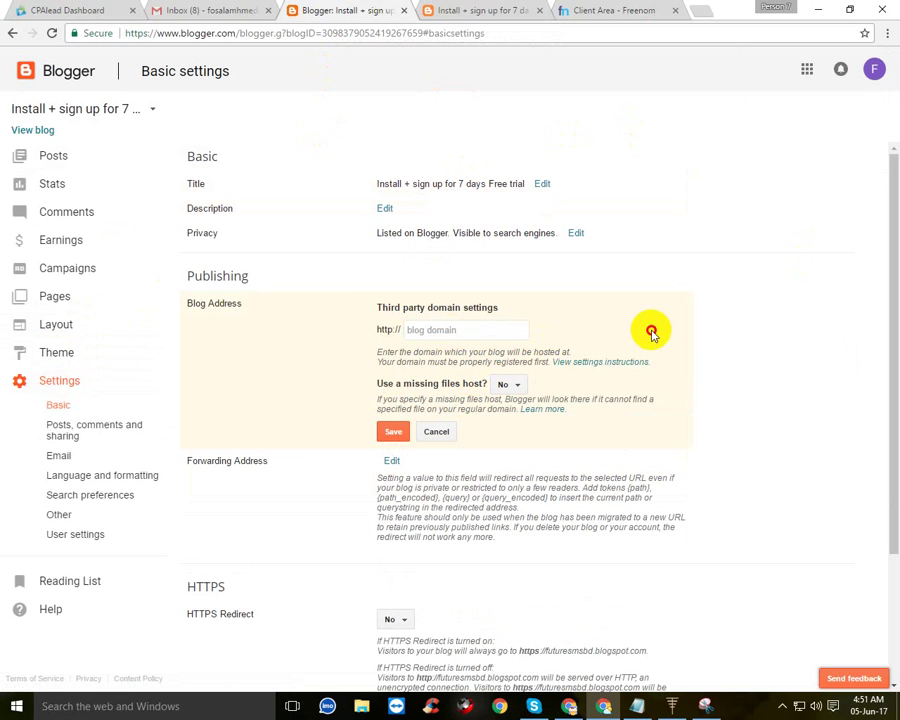
pyautogui.click(463, 333)
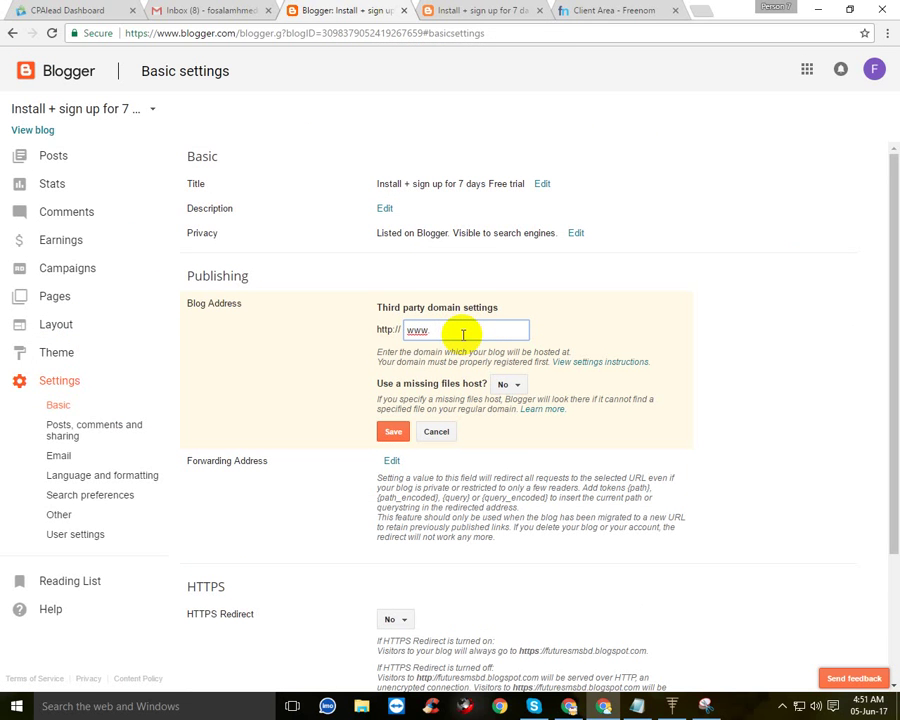
pyautogui.hotkey('ctrl', 'v')
# Step: Check the domain name on Freenom's DNS management page and return to the Blogger settings
pyautogui.click(581, 10)
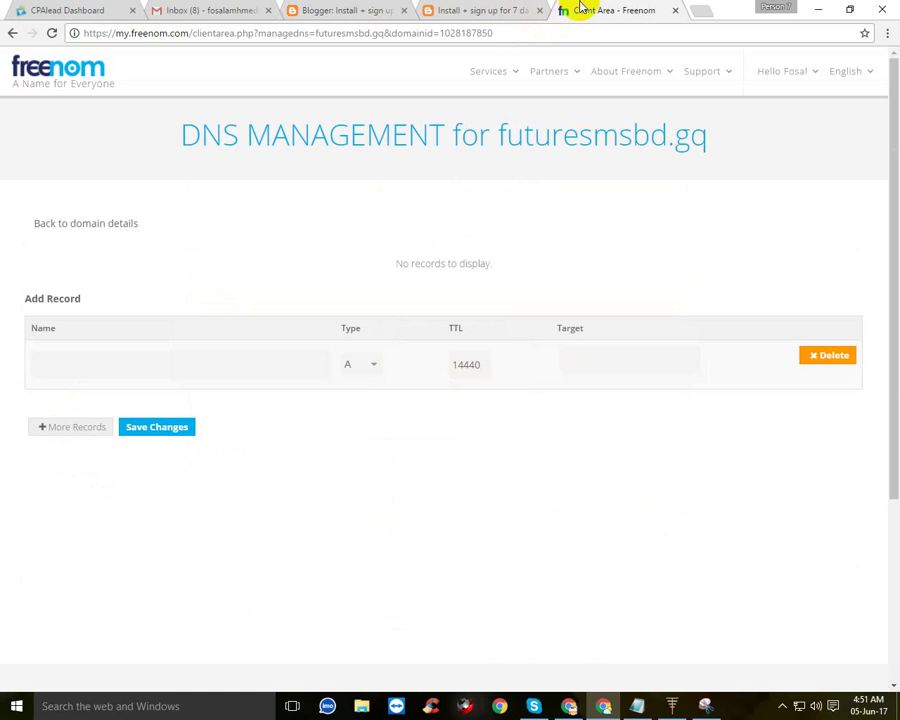
pyautogui.moveTo(498, 137); pyautogui.dragTo(735, 147)
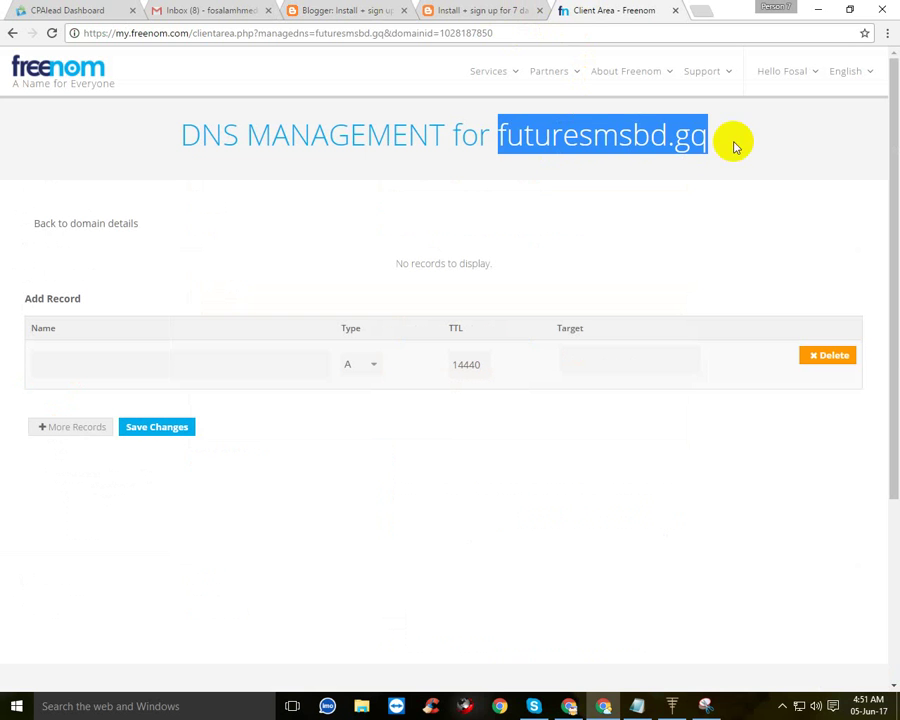
pyautogui.click(655, 137)
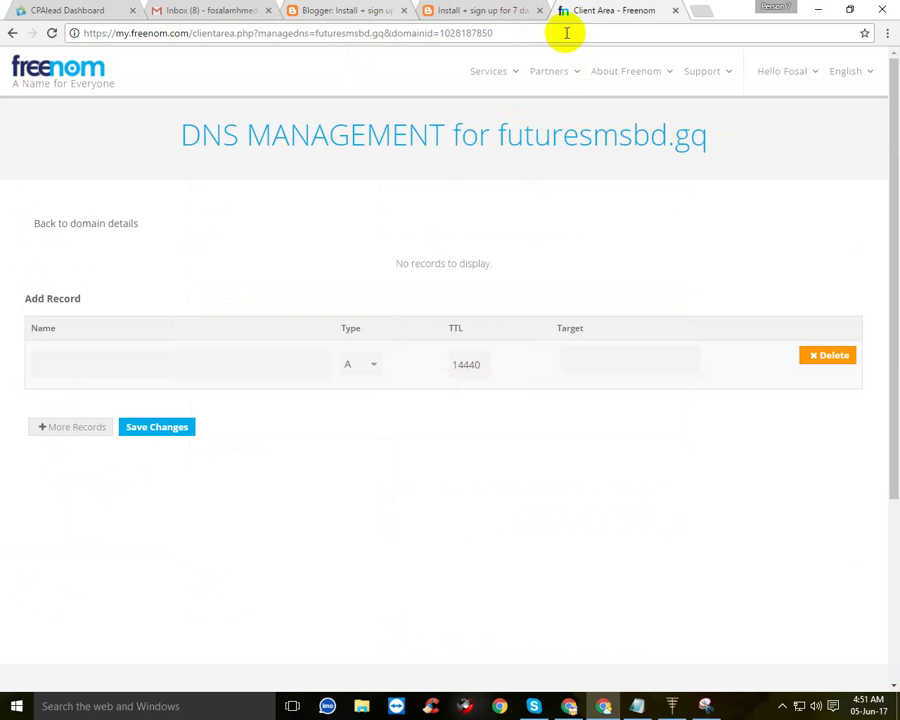
pyautogui.click(355, 19)
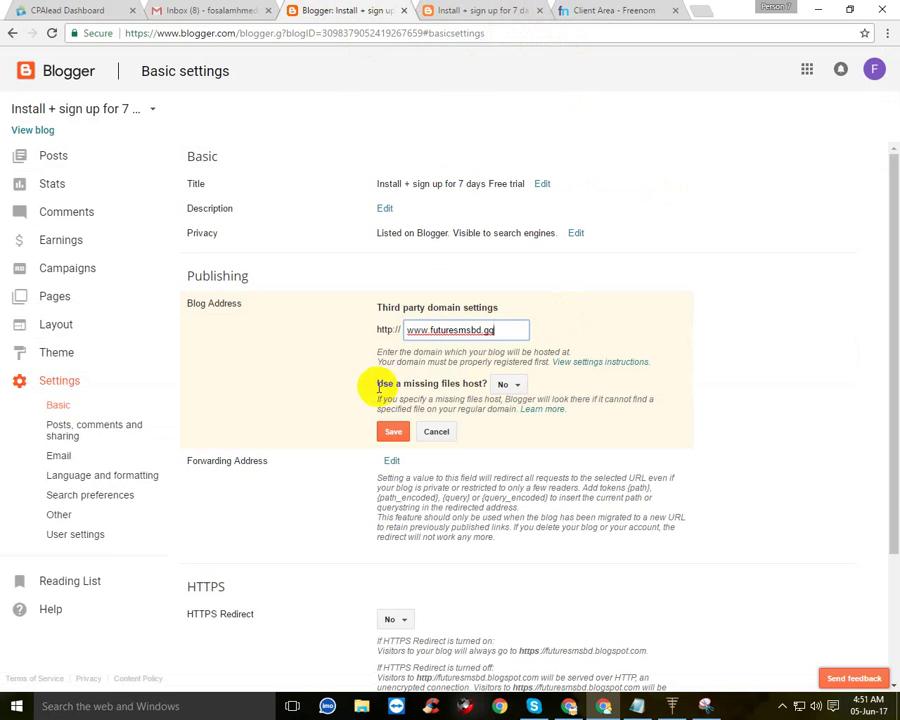
# Step: Set the missing files host option to Yes and submit the third-party domain settings
pyautogui.moveTo(379, 388); pyautogui.dragTo(478, 384)
pyautogui.click(516, 389)
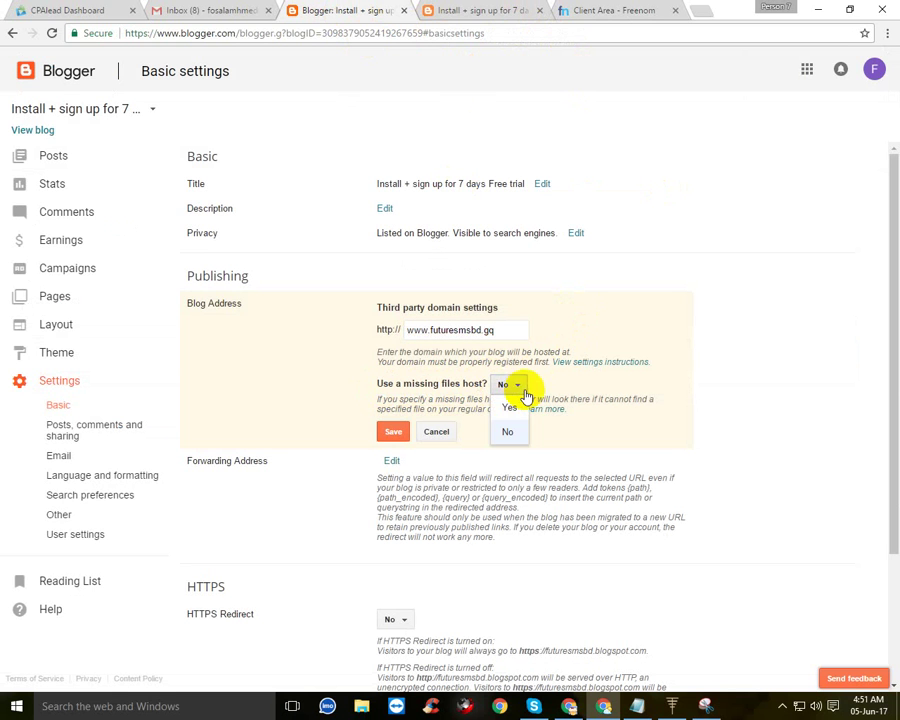
pyautogui.click(517, 406)
pyautogui.click(392, 462)
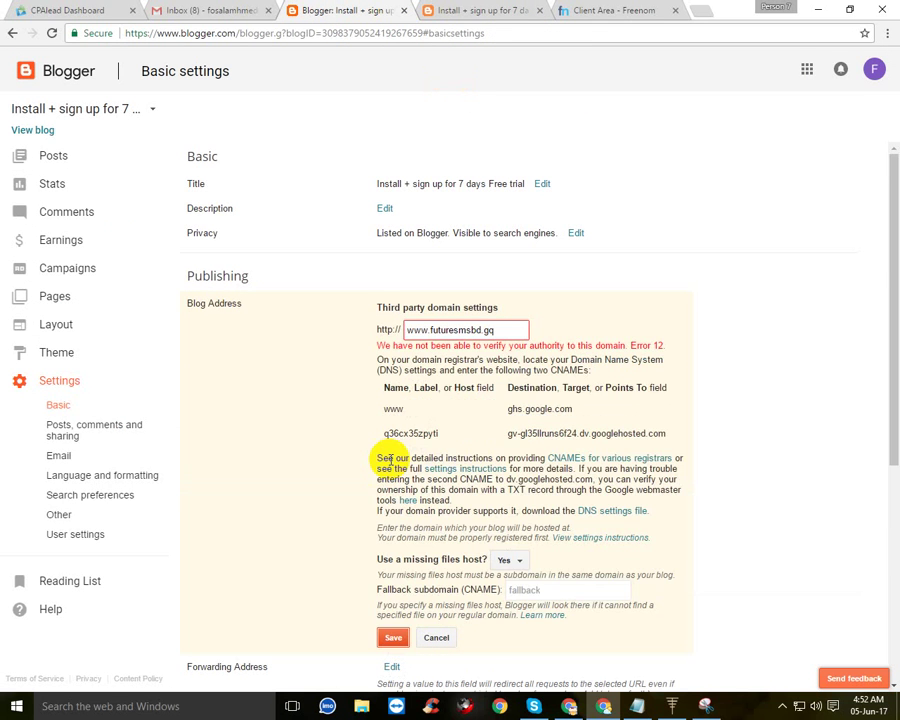
# Step: Examine the DNS instructions and the two CNAME records required for the third-party domain
pyautogui.scroll(-3, 390, 424)
pyautogui.scroll(1, 400, 448)
pyautogui.scroll(1, 400, 448)
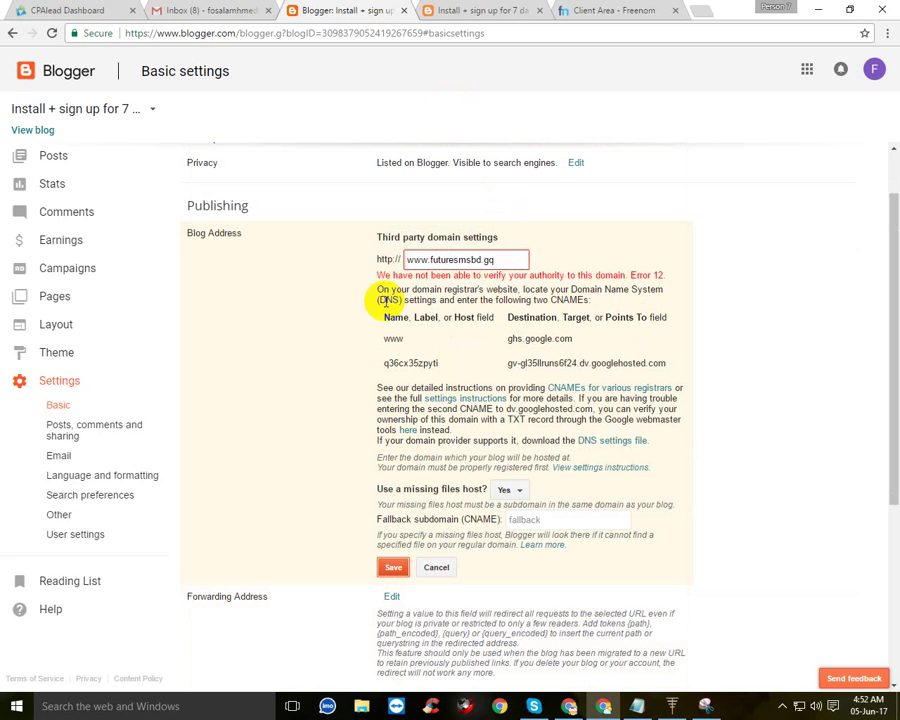
pyautogui.moveTo(381, 299); pyautogui.dragTo(392, 299)
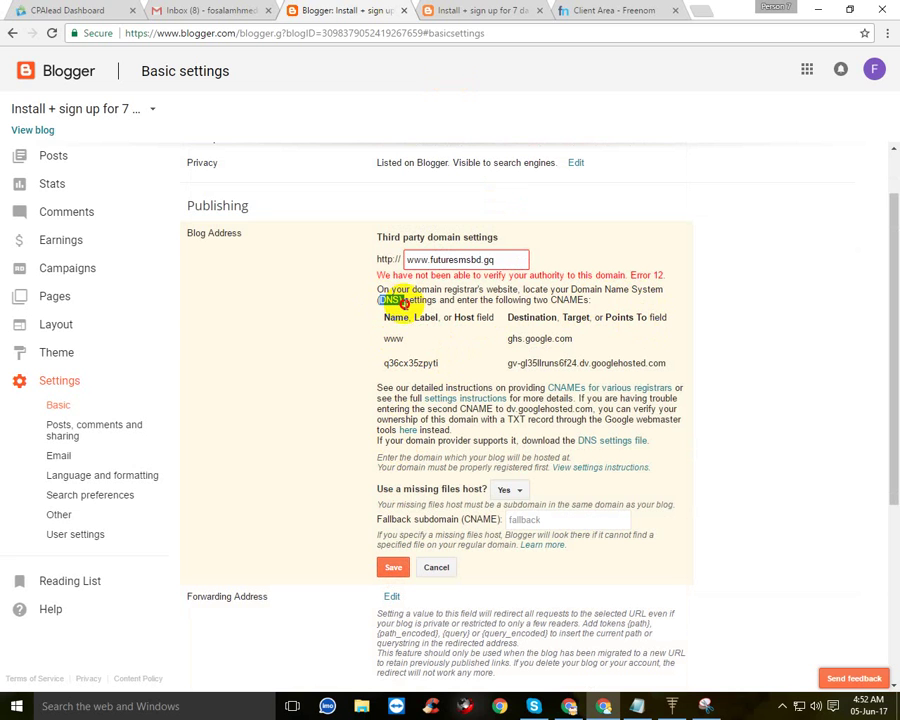
pyautogui.click(382, 290)
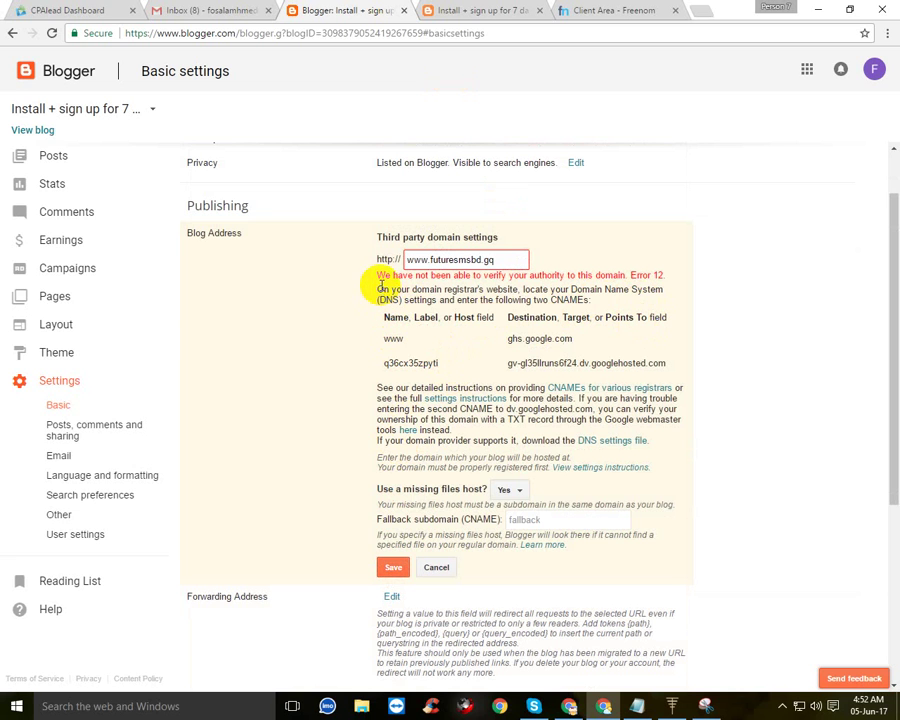
pyautogui.moveTo(381, 298); pyautogui.dragTo(592, 300)
pyautogui.click(556, 296)
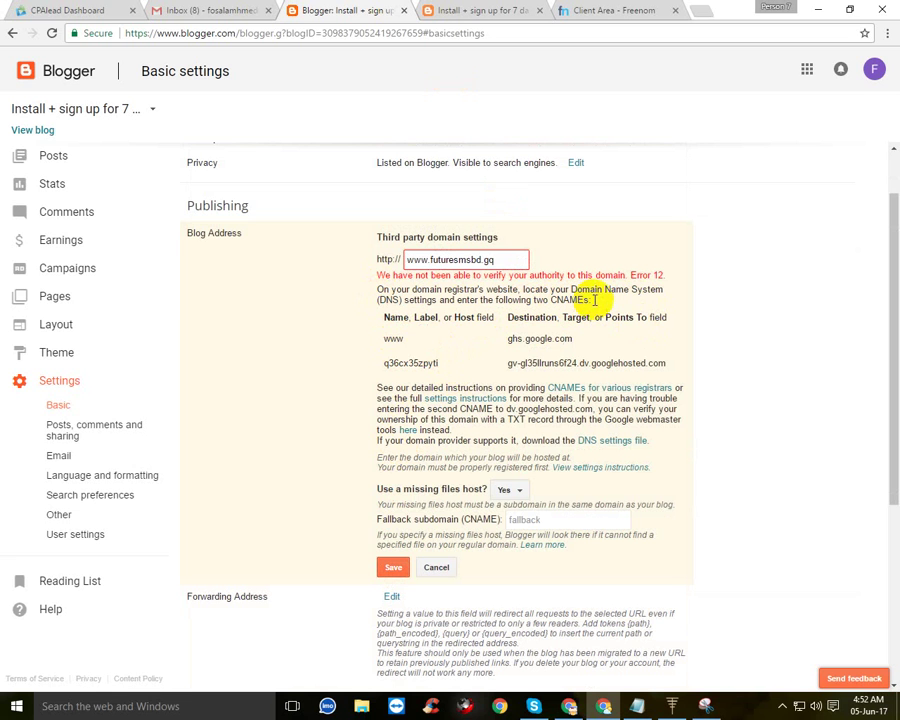
# Step: Take the host name www from Blogger's first CNAME and enter it as the new Freenom DNS record's name
pyautogui.moveTo(372, 341); pyautogui.dragTo(408, 337)
pyautogui.click(409, 342)
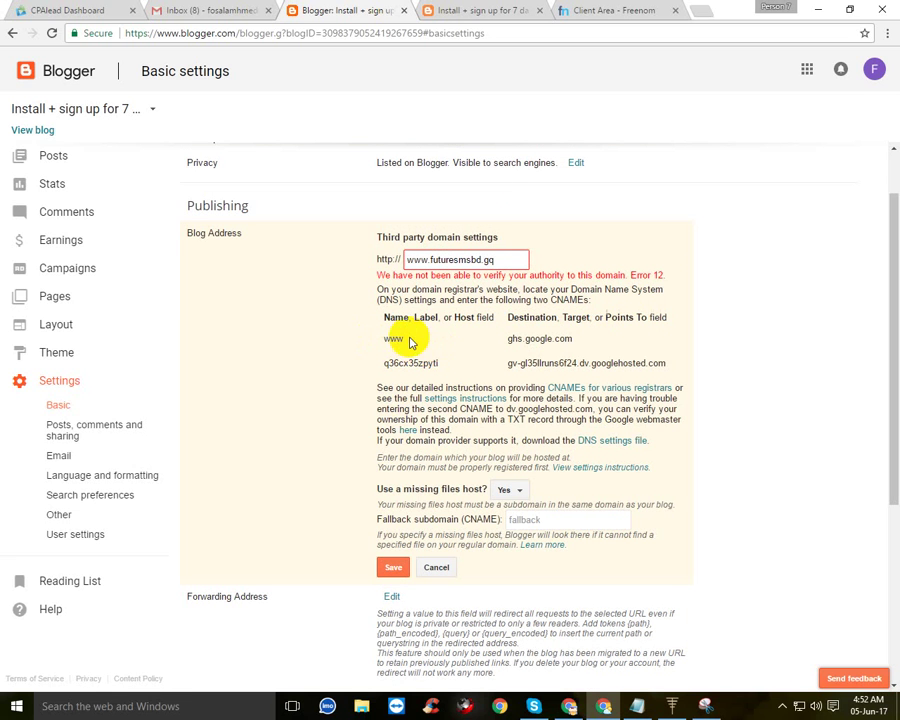
pyautogui.doubleClick(393, 339)
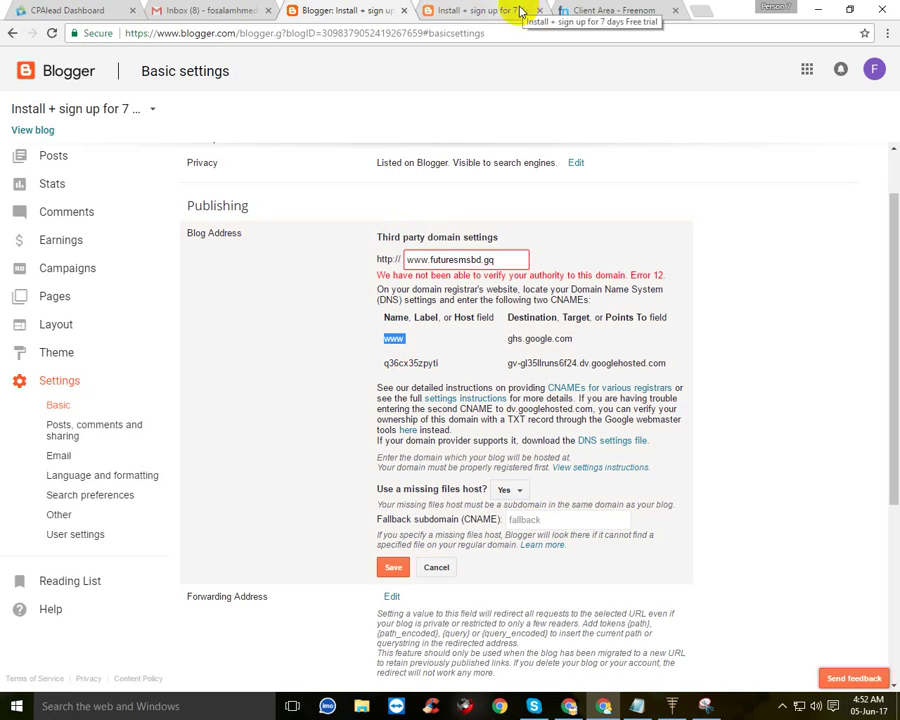
pyautogui.click(597, 11)
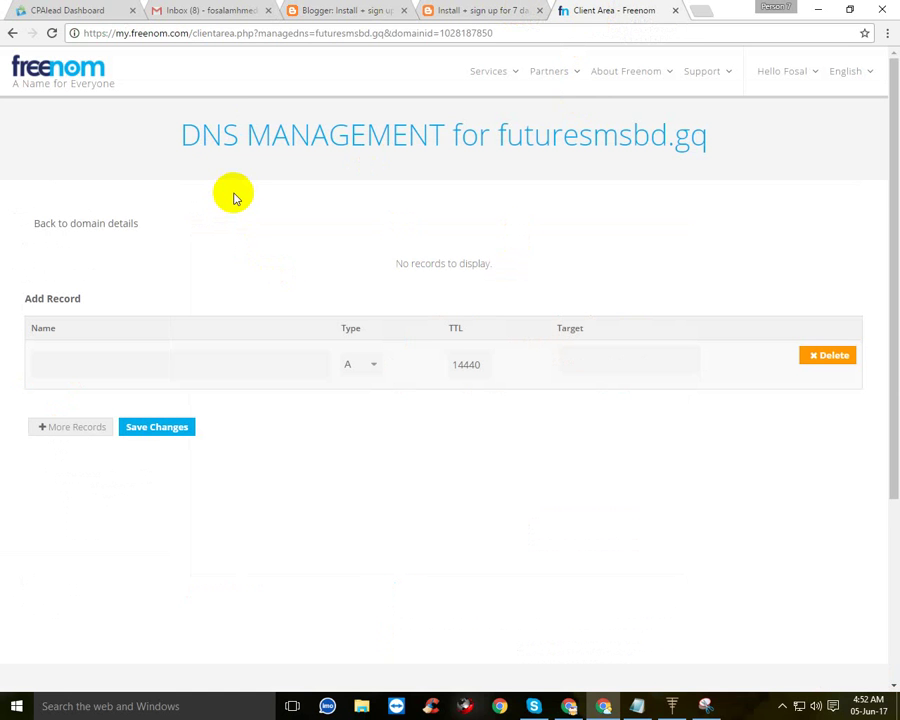
pyautogui.click(121, 372)
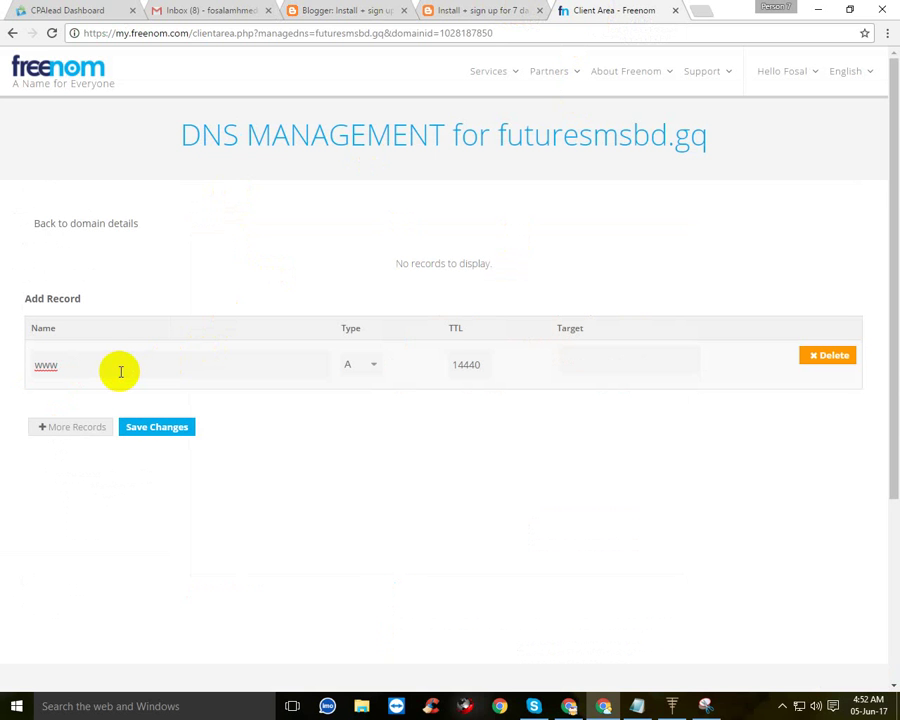
pyautogui.write('www')
# Step: Copy ghs.google.com from Blogger into the www record's target and set the record type to CNAME
pyautogui.click(370, 12)
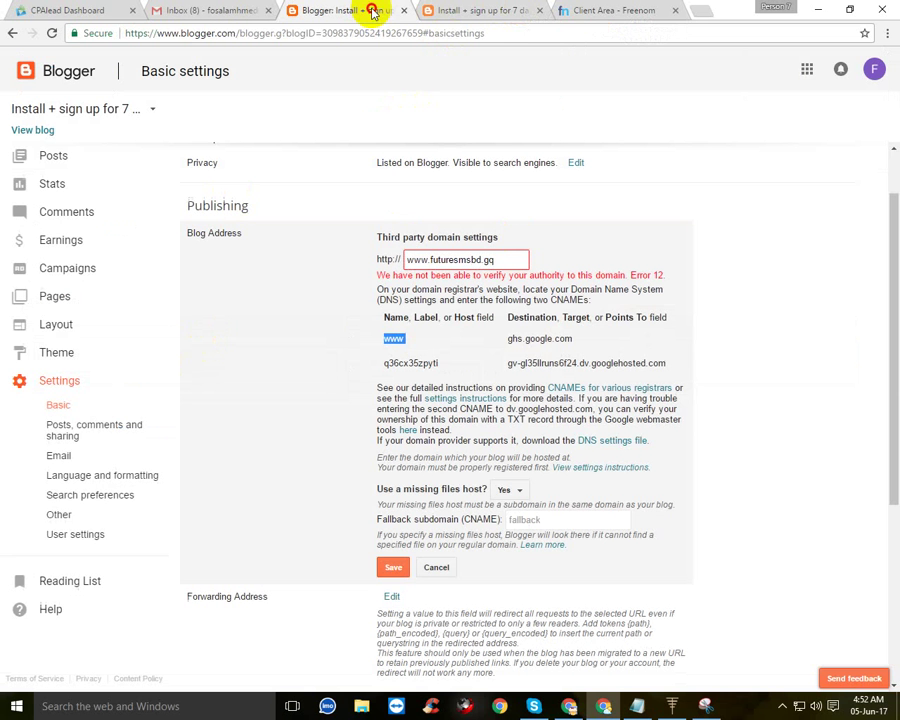
pyautogui.click(511, 338)
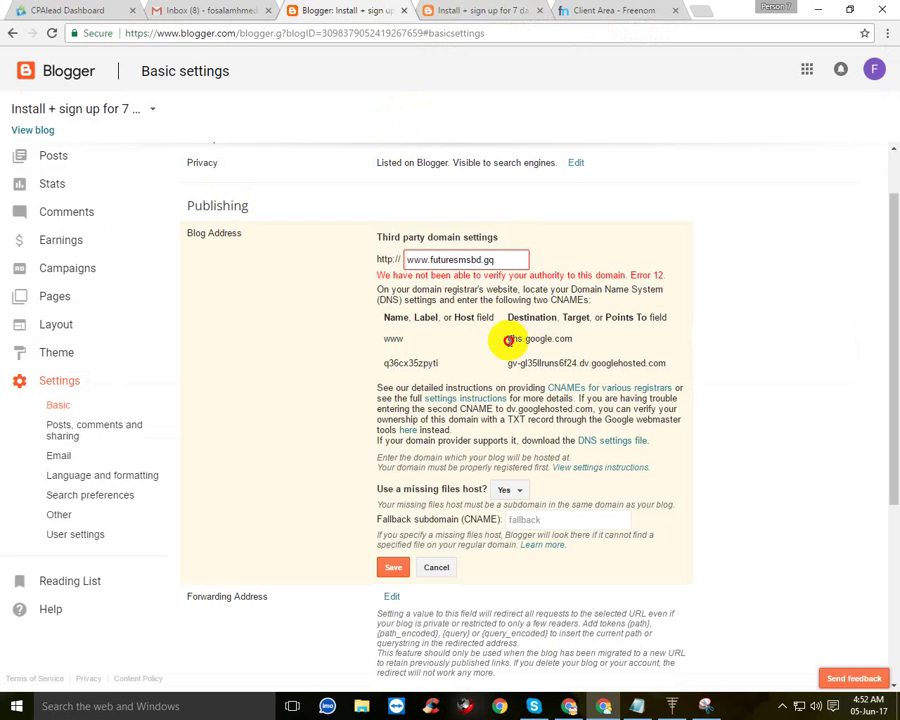
pyautogui.moveTo(509, 340); pyautogui.dragTo(578, 340)
pyautogui.rightClick(570, 345)
pyautogui.click(590, 353)
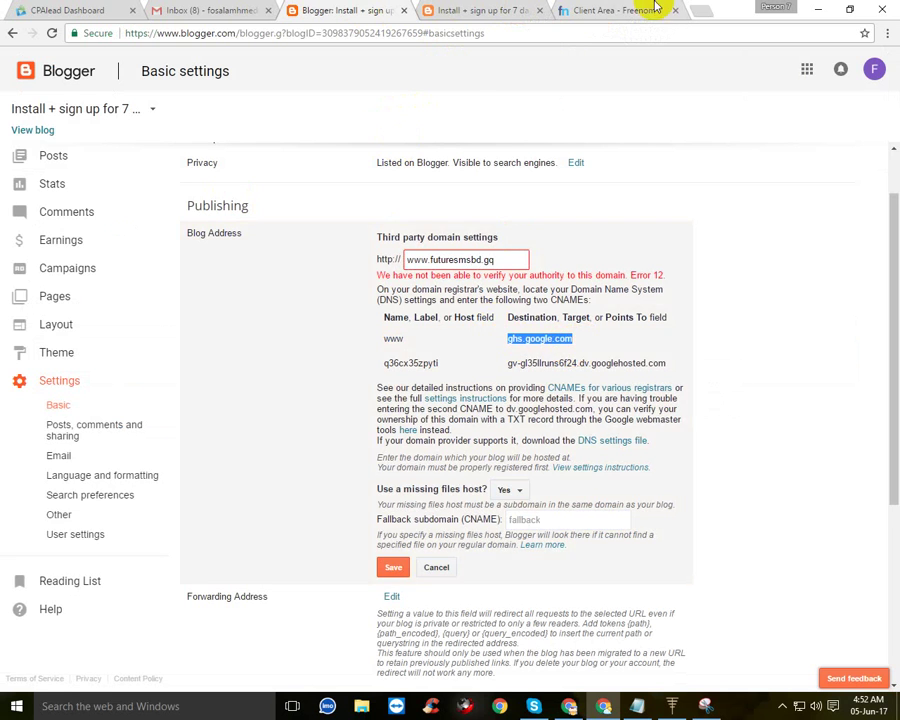
pyautogui.click(640, 10)
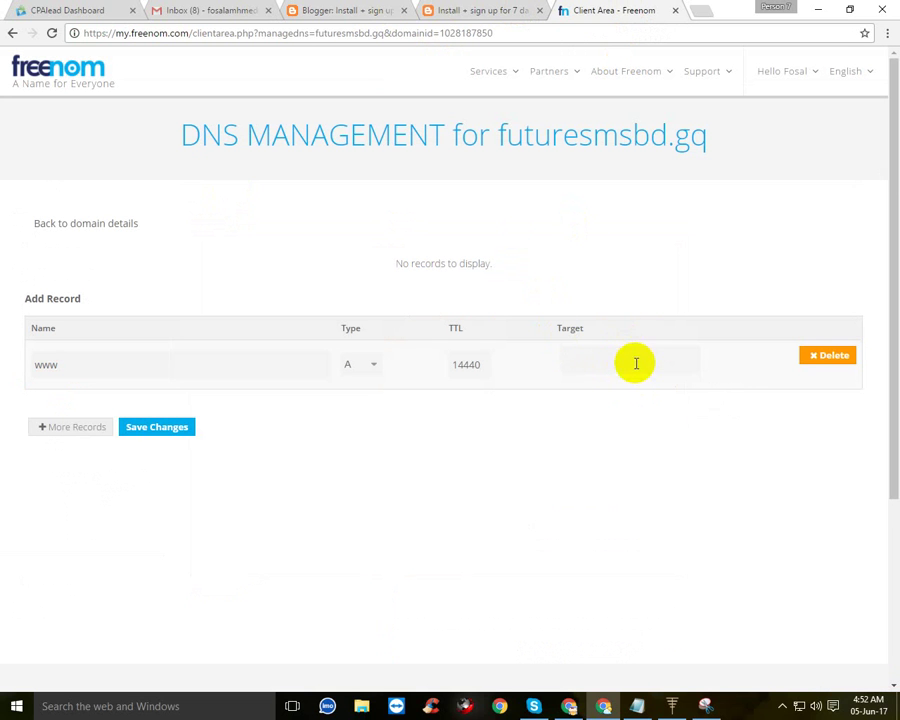
pyautogui.hotkey('ctrl', 'v')
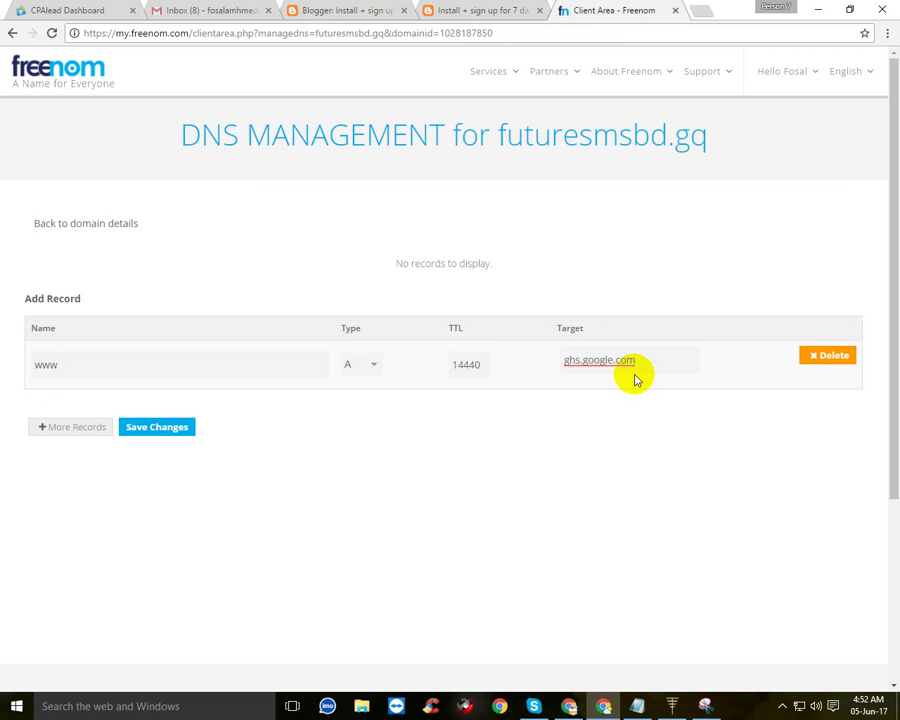
pyautogui.click(366, 368)
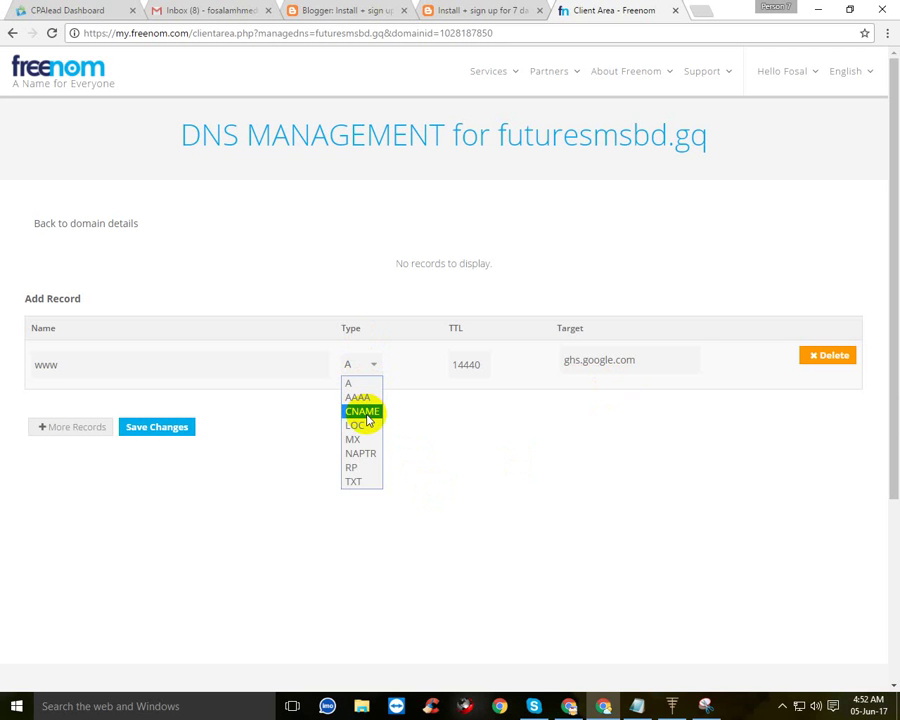
pyautogui.click(367, 412)
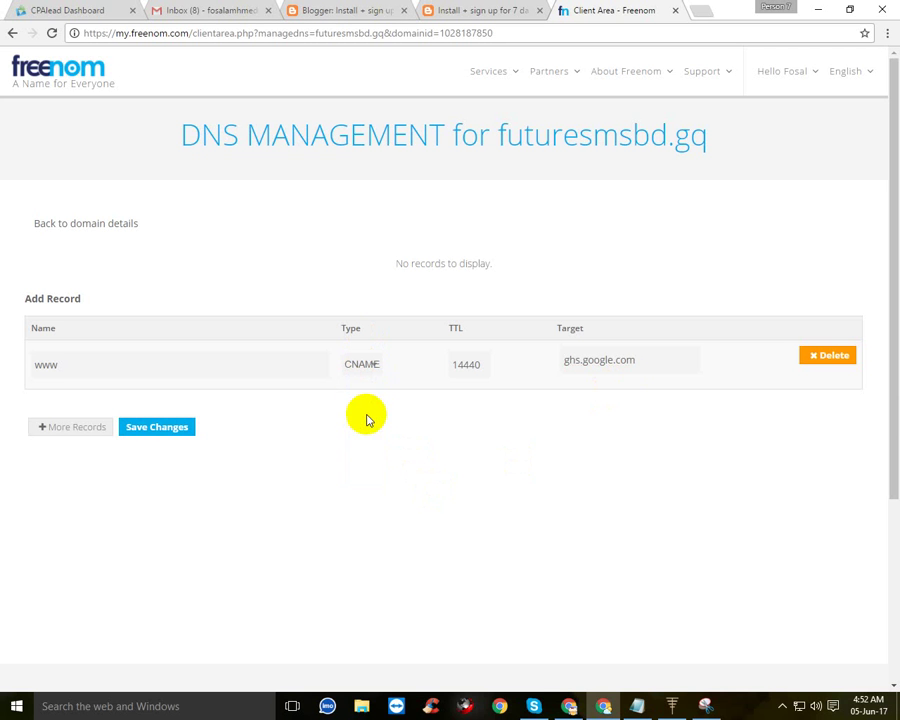
# Step: Add a second DNS record and copy the verification host label from Blogger's second CNAME into its name
pyautogui.click(84, 430)
pyautogui.click(346, 10)
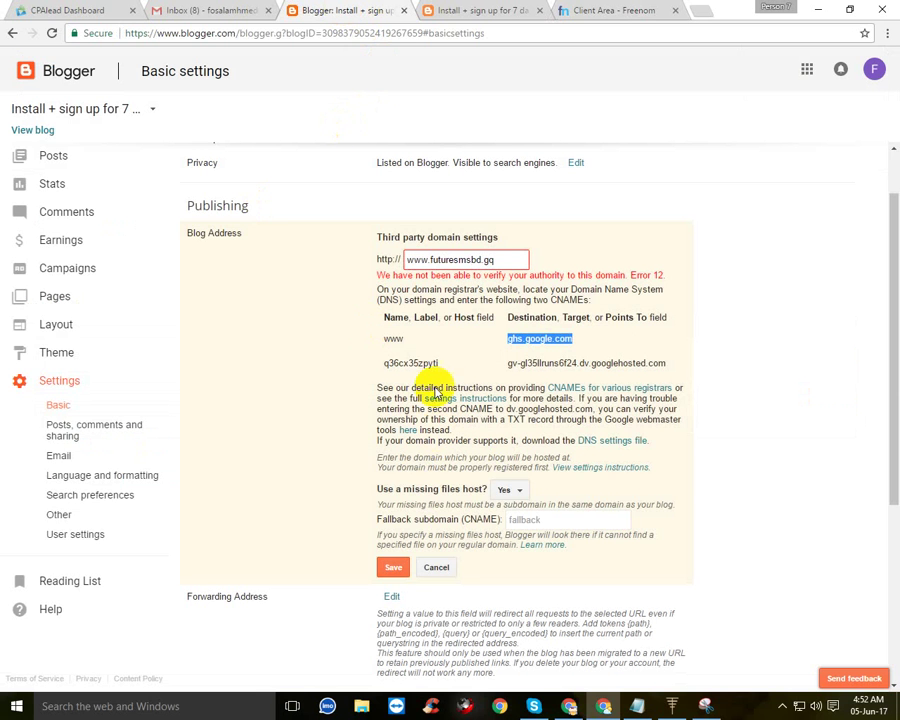
pyautogui.moveTo(383, 363); pyautogui.dragTo(432, 362)
pyautogui.rightClick(432, 362)
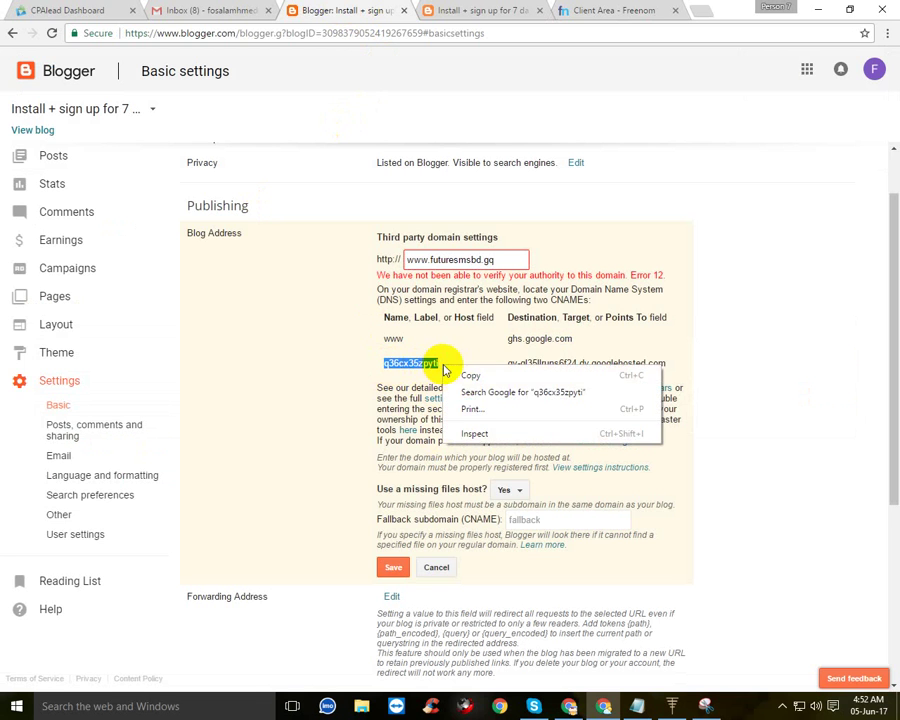
pyautogui.click(466, 372)
pyautogui.click(593, 10)
pyautogui.click(117, 408)
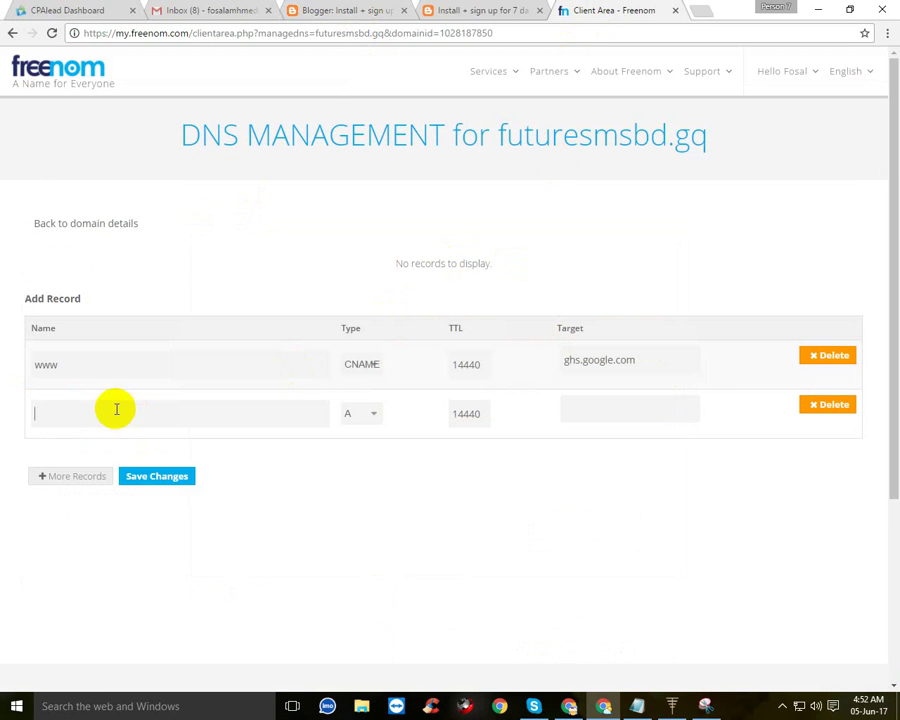
pyautogui.hotkey('ctrl', 'v')
# Step: Copy the matching dv.googlehosted.com verification destination from Blogger into the second record's target and save the DNS changes
pyautogui.click(445, 7)
pyautogui.click(341, 10)
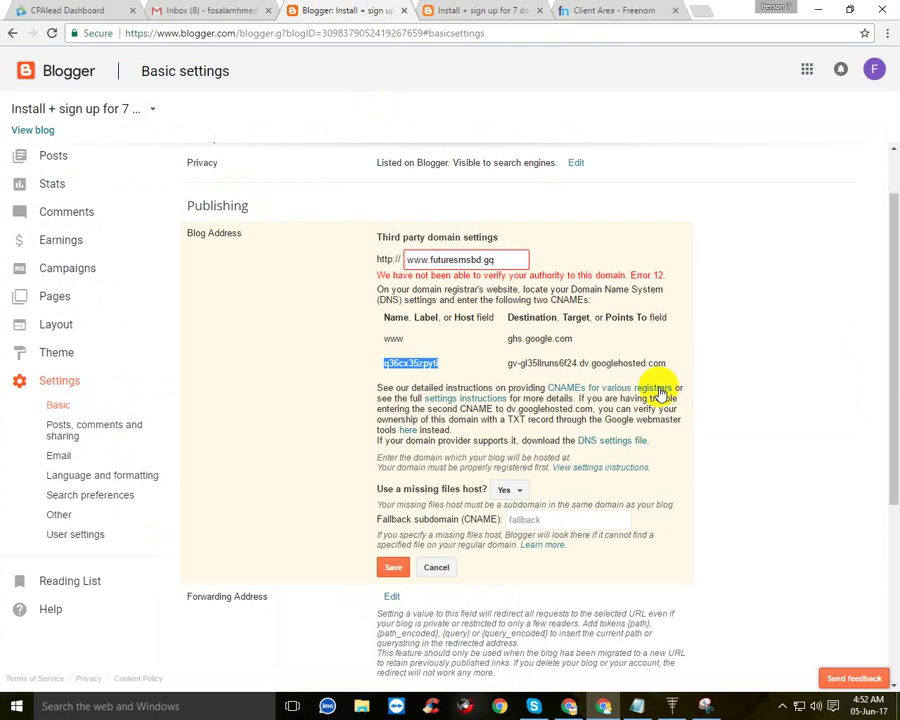
pyautogui.moveTo(508, 363); pyautogui.dragTo(664, 367)
pyautogui.rightClick(661, 368)
pyautogui.click(661, 372)
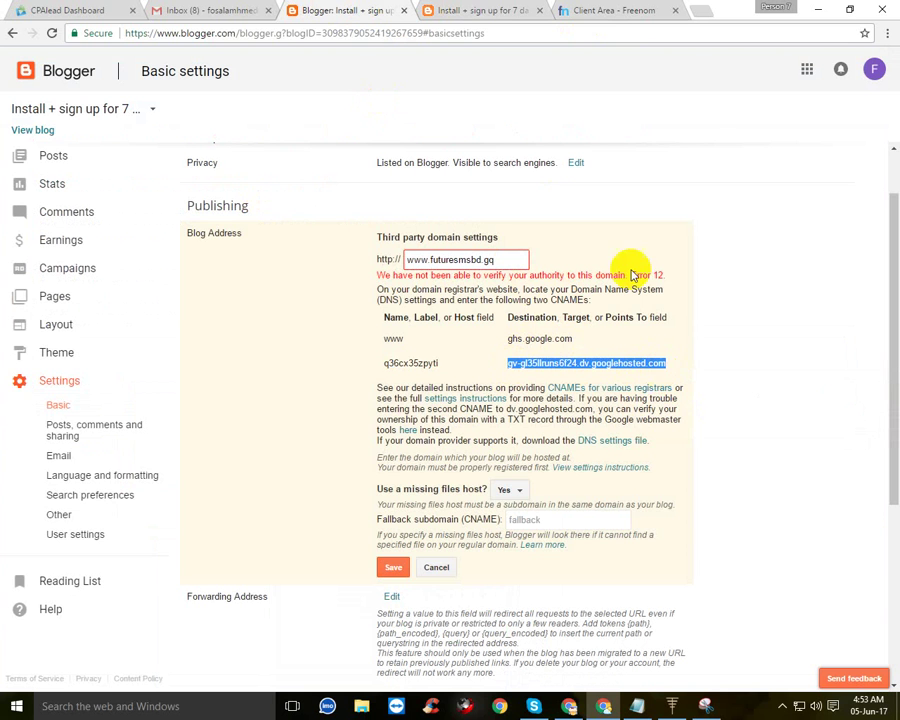
pyautogui.click(616, 10)
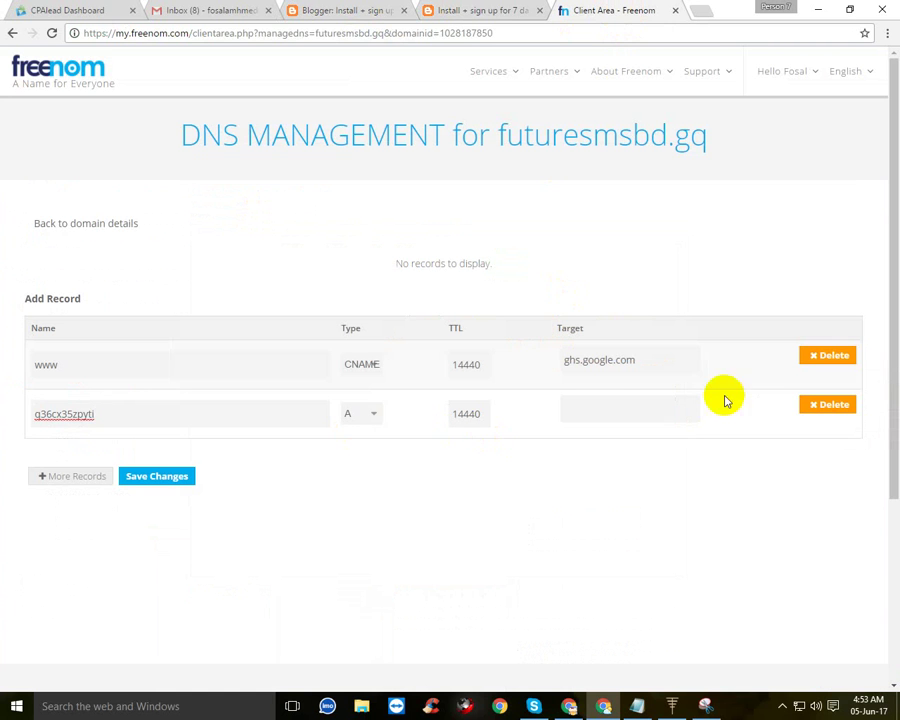
pyautogui.click(656, 400)
pyautogui.hotkey('ctrl', 'v')
pyautogui.click(174, 483)
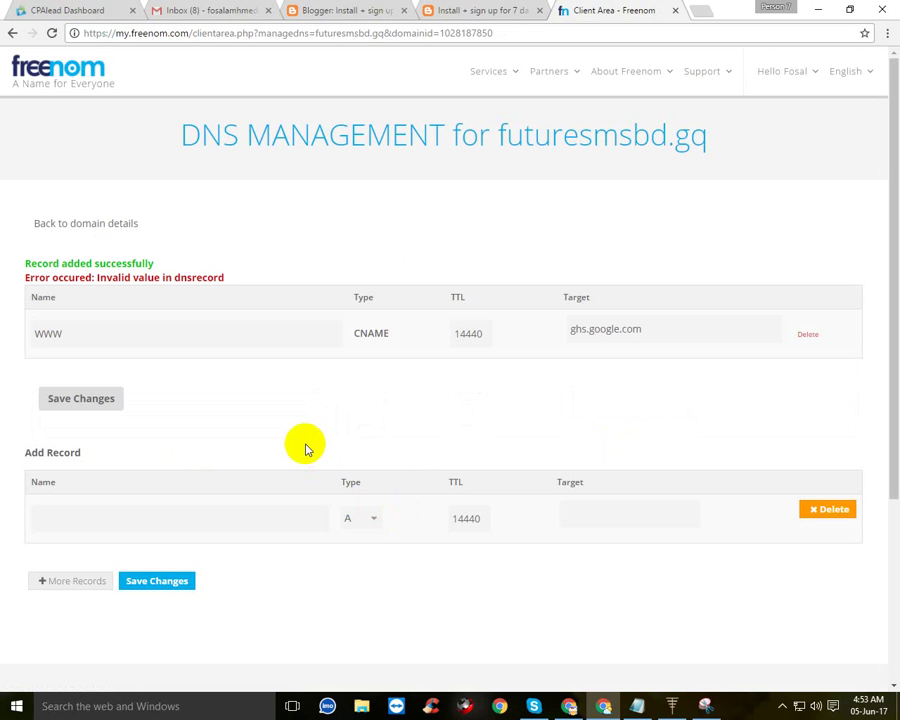
# Step: Check the result messages for the submitted DNS records and return to the Blogger settings
pyautogui.scroll(-1, 303, 441)
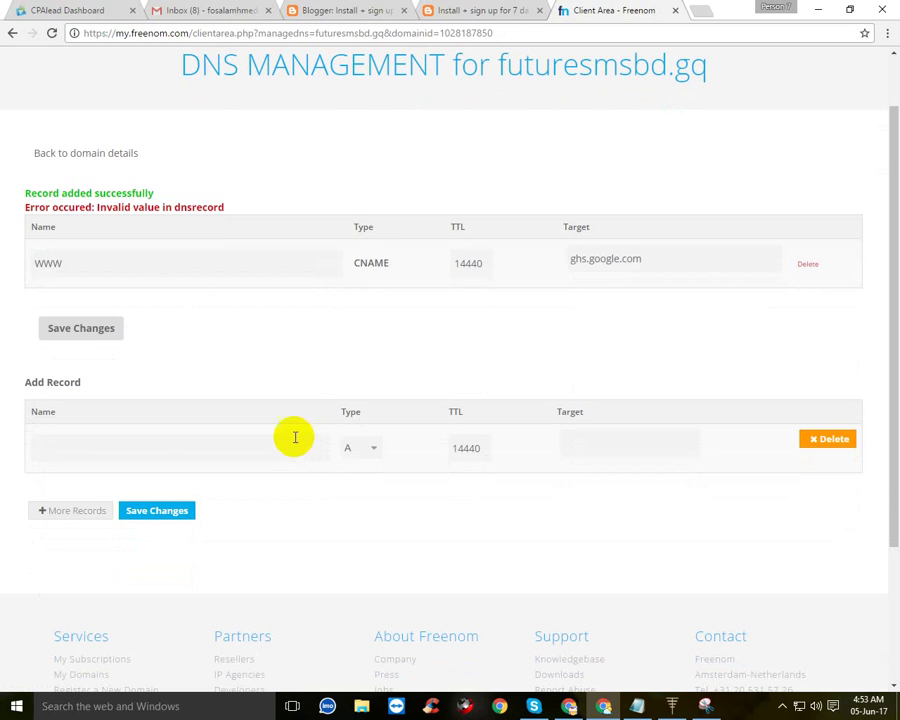
pyautogui.moveTo(51, 207); pyautogui.dragTo(235, 201)
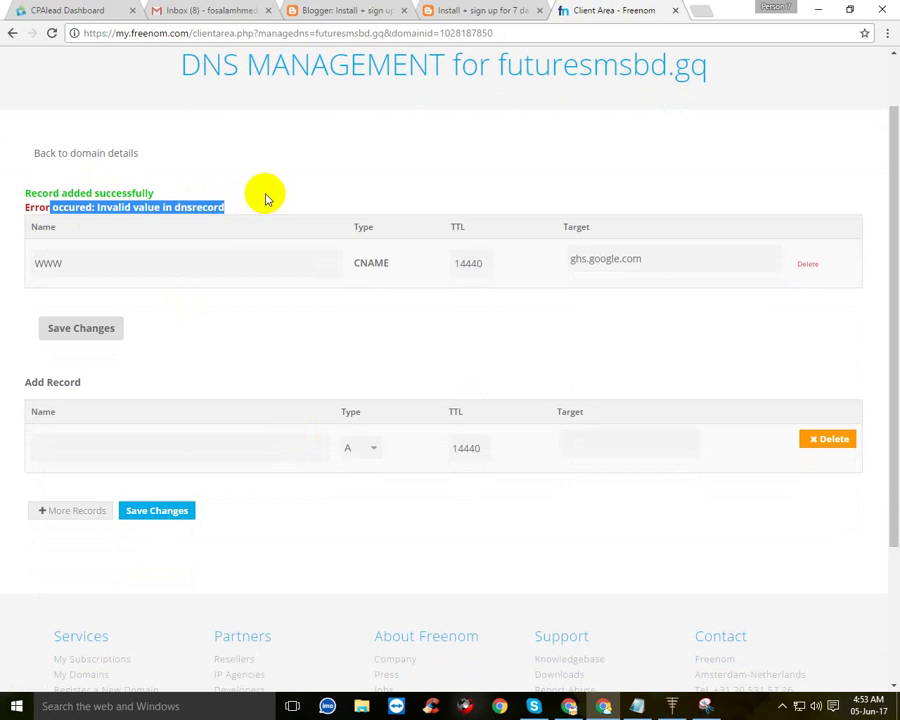
pyautogui.click(263, 190)
pyautogui.click(486, 9)
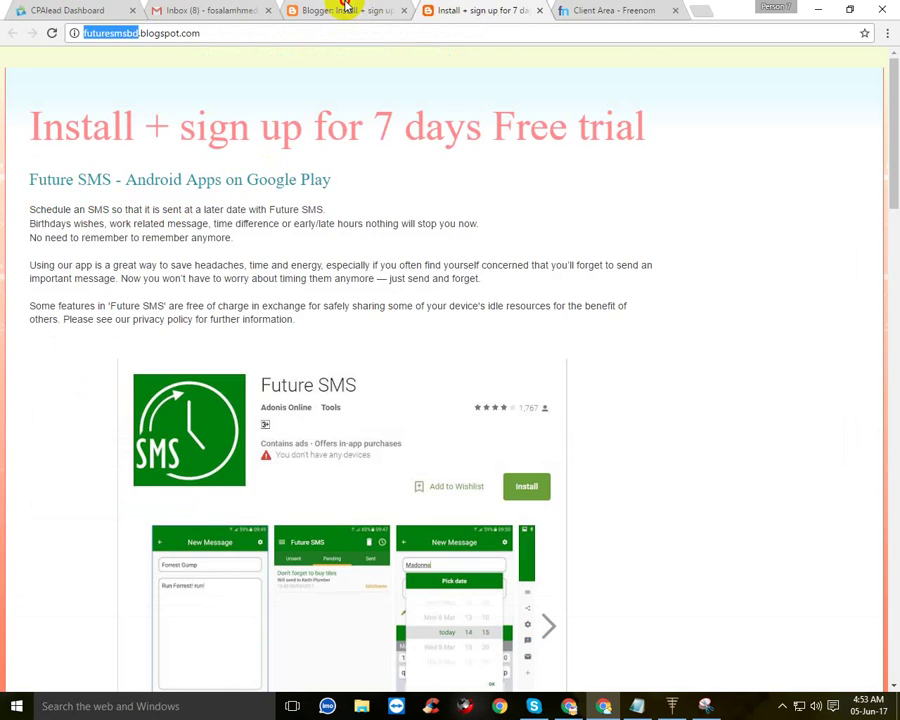
pyautogui.click(345, 9)
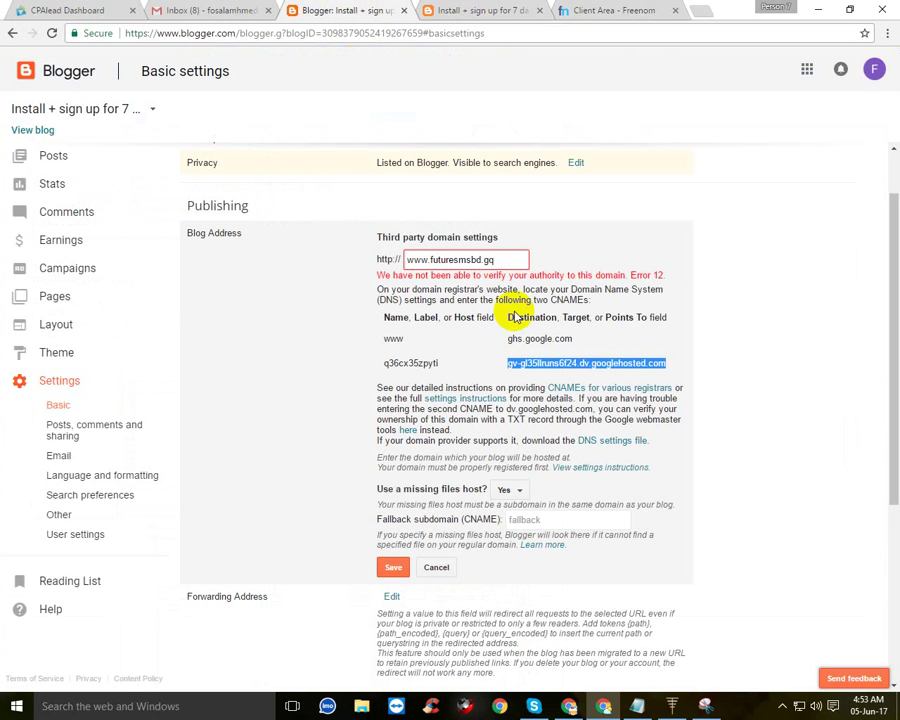
# Step: Copy Blogger's verification host label into a new Freenom record's name and set the record type to CNAME
pyautogui.click(513, 368)
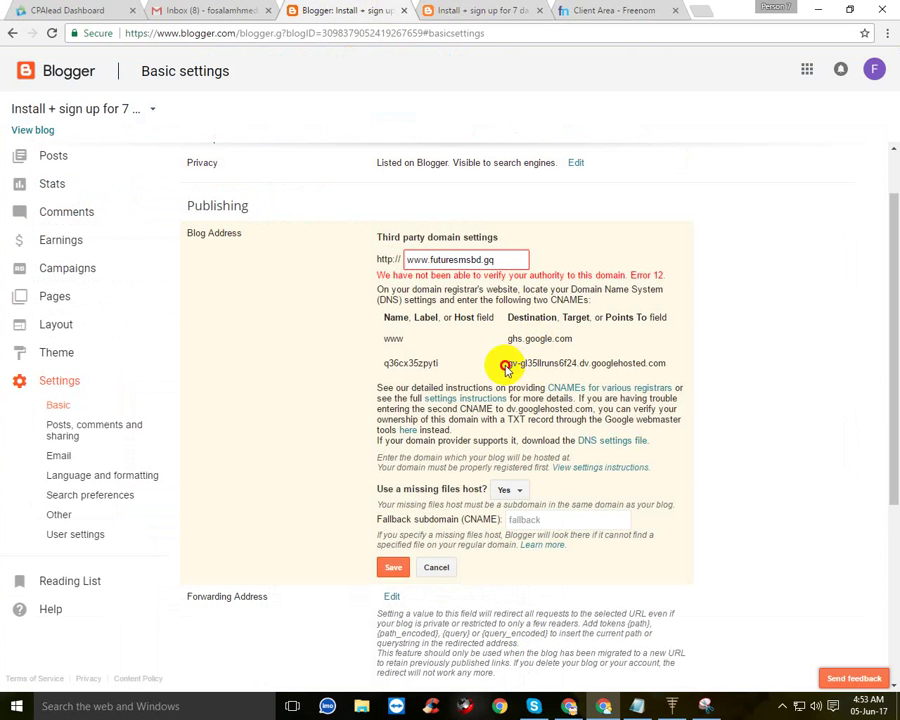
pyautogui.moveTo(376, 363); pyautogui.dragTo(447, 370)
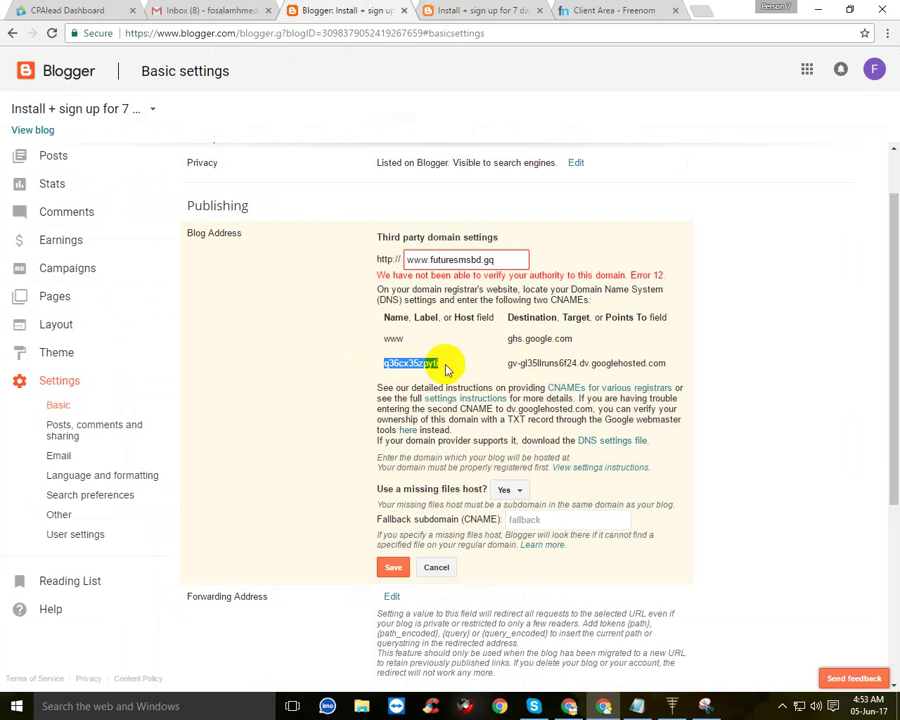
pyautogui.rightClick(447, 370)
pyautogui.click(462, 378)
pyautogui.click(610, 12)
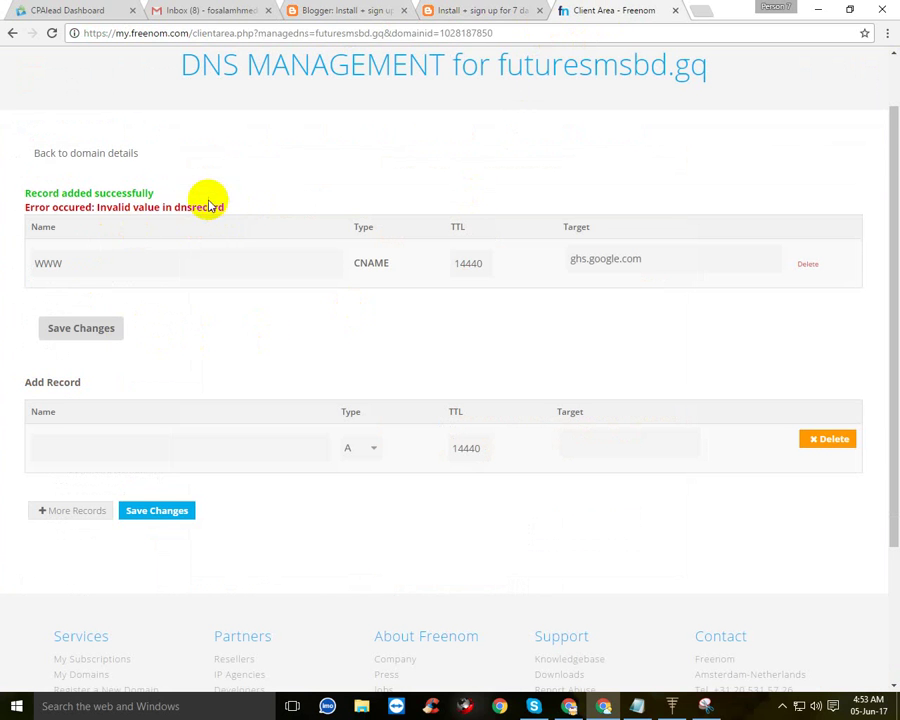
pyautogui.click(104, 470)
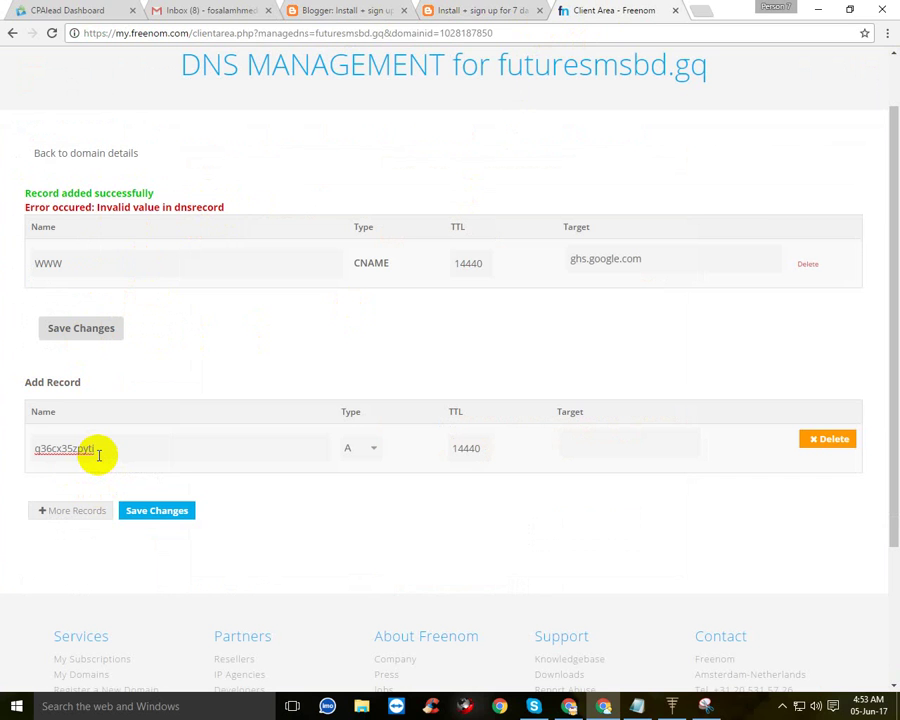
pyautogui.click(350, 447)
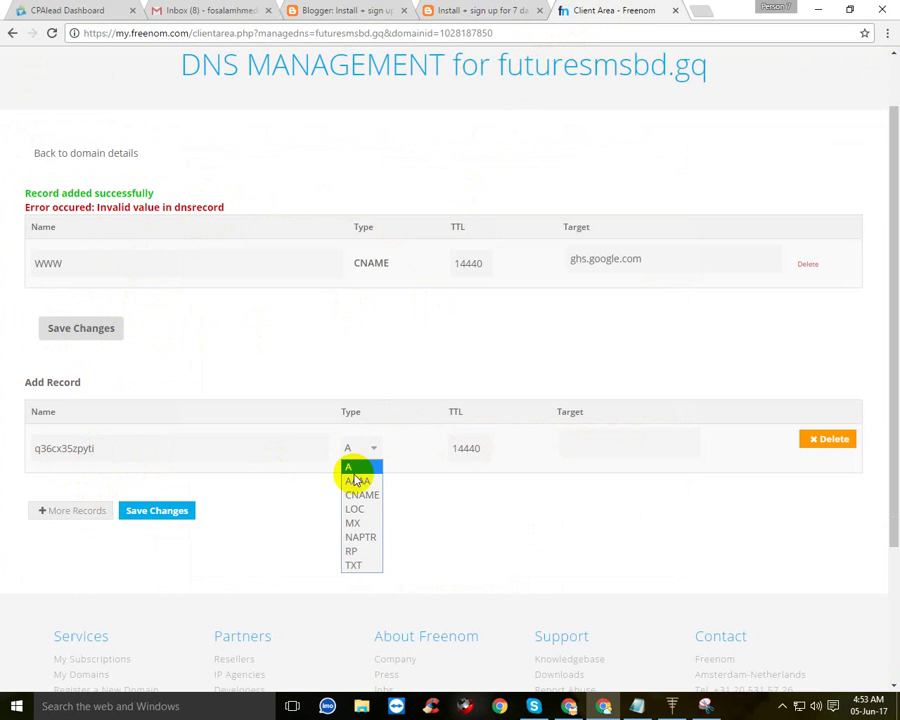
pyautogui.click(358, 497)
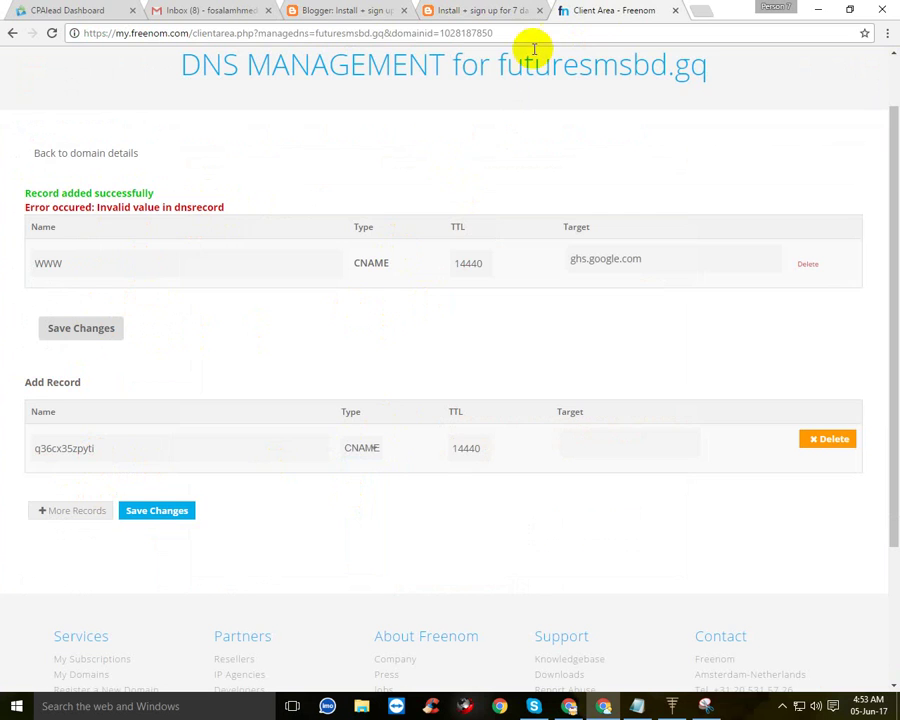
# Step: Copy the dv.googlehosted.com verification destination from Blogger into the new CNAME record's target and save the record
pyautogui.click(340, 11)
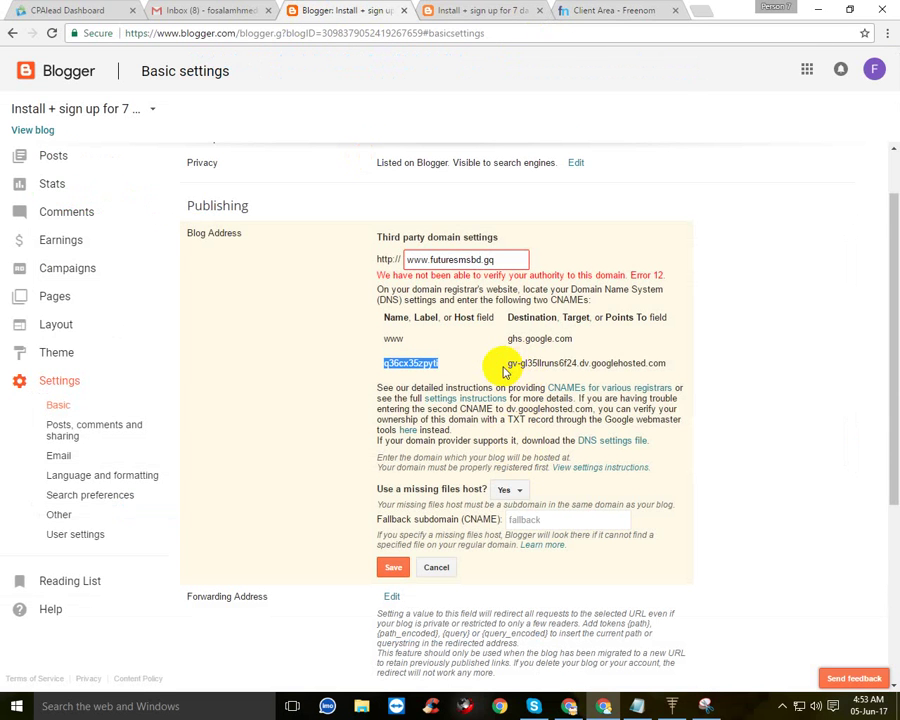
pyautogui.moveTo(508, 364); pyautogui.dragTo(652, 364)
pyautogui.rightClick(652, 364)
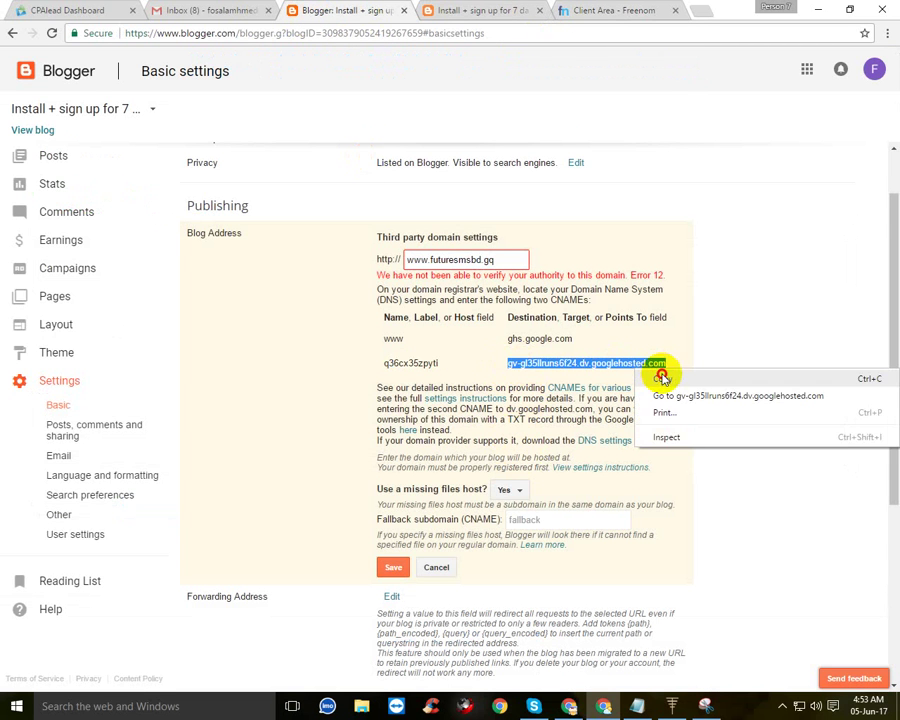
pyautogui.click(680, 374)
pyautogui.click(678, 8)
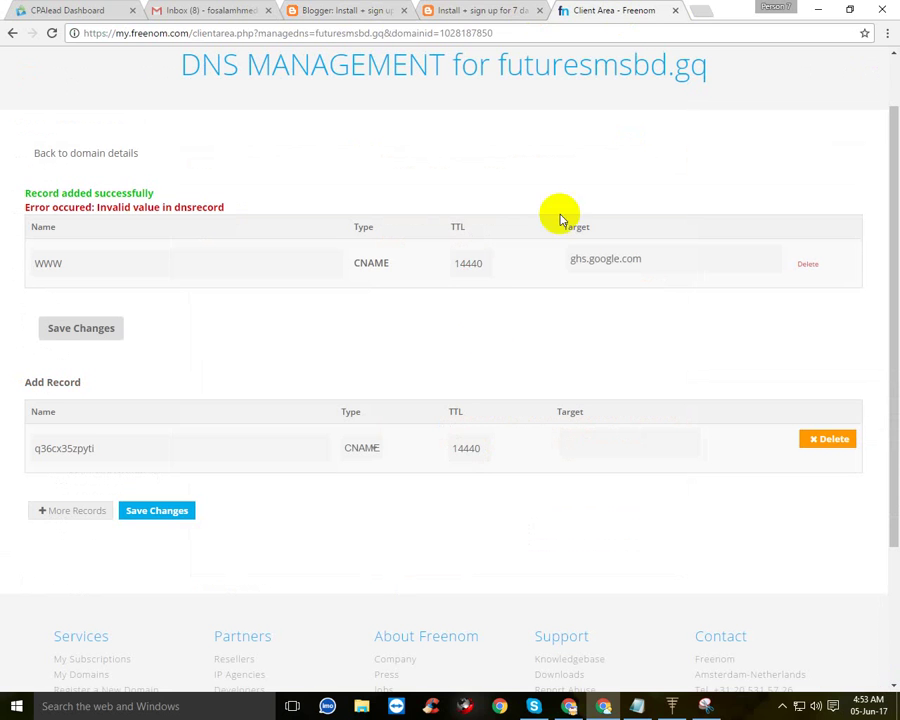
pyautogui.click(578, 443)
pyautogui.hotkey('ctrl', 'v')
pyautogui.click(143, 508)
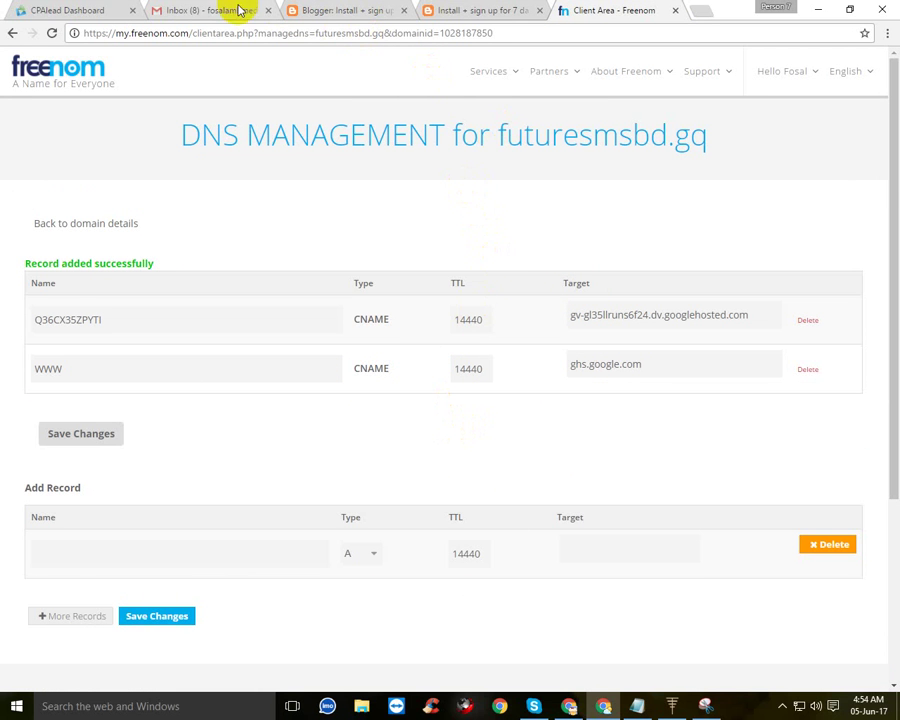
# Step: Return to Blogger's basic settings and reload the page
pyautogui.click(355, 11)
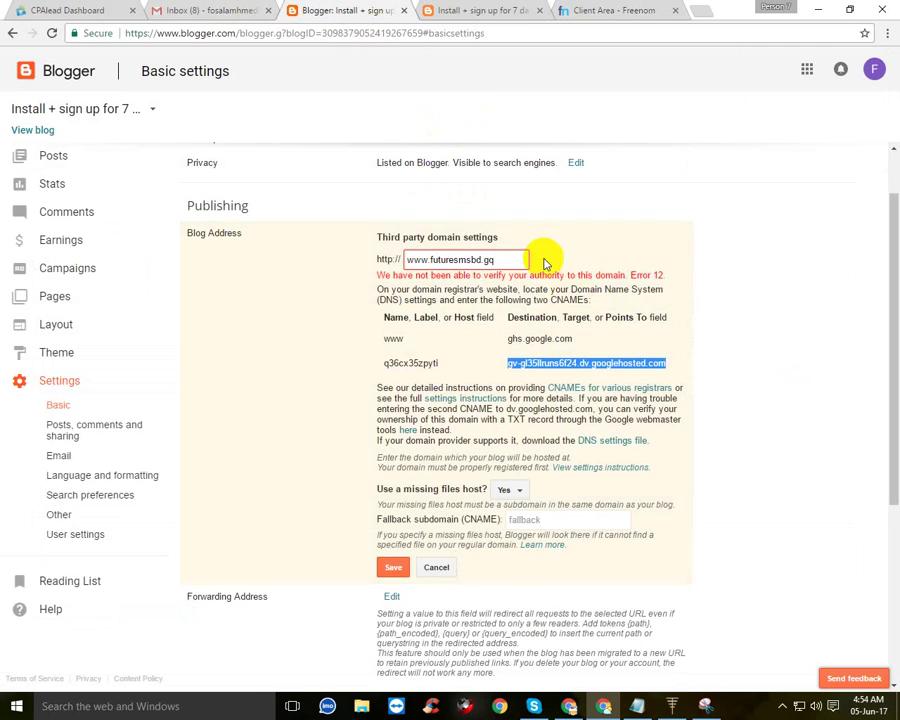
pyautogui.scroll(1, 298, 405)
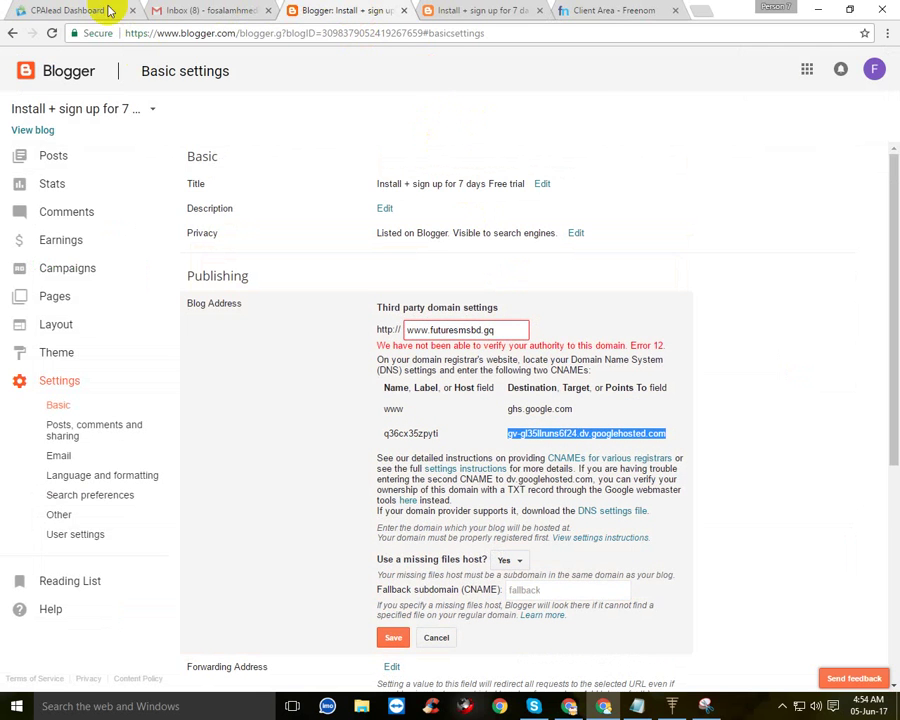
pyautogui.click(52, 33)
pyautogui.click(486, 114)
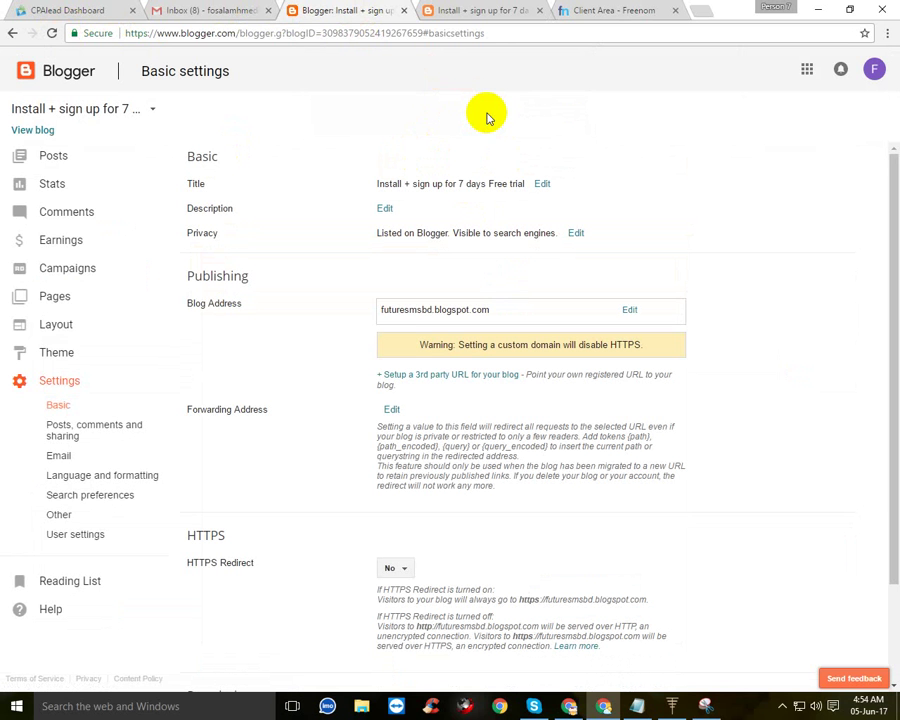
pyautogui.click(452, 376)
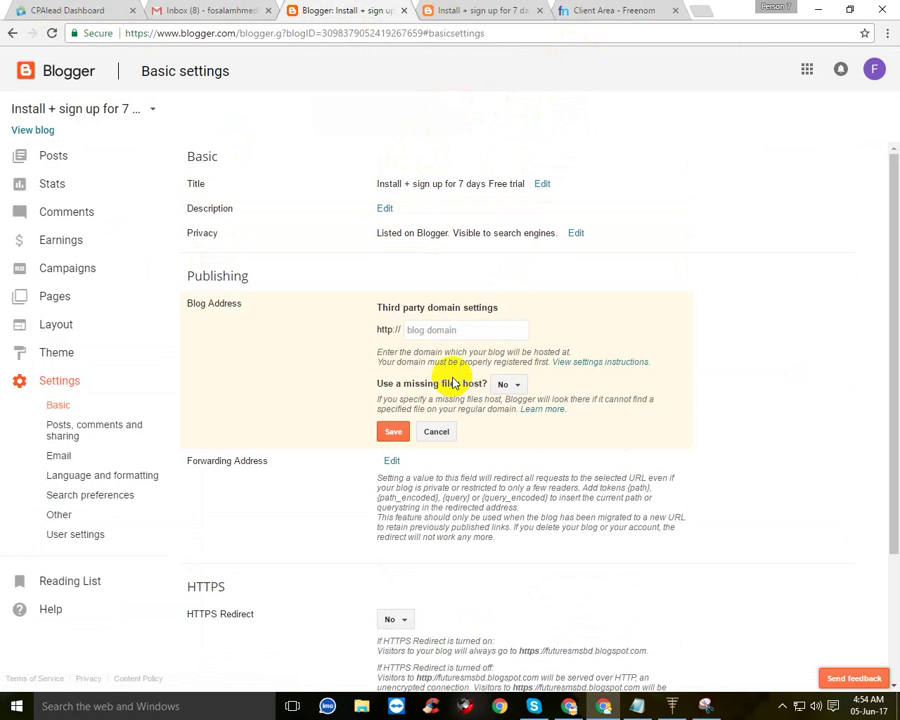
pyautogui.click(436, 331)
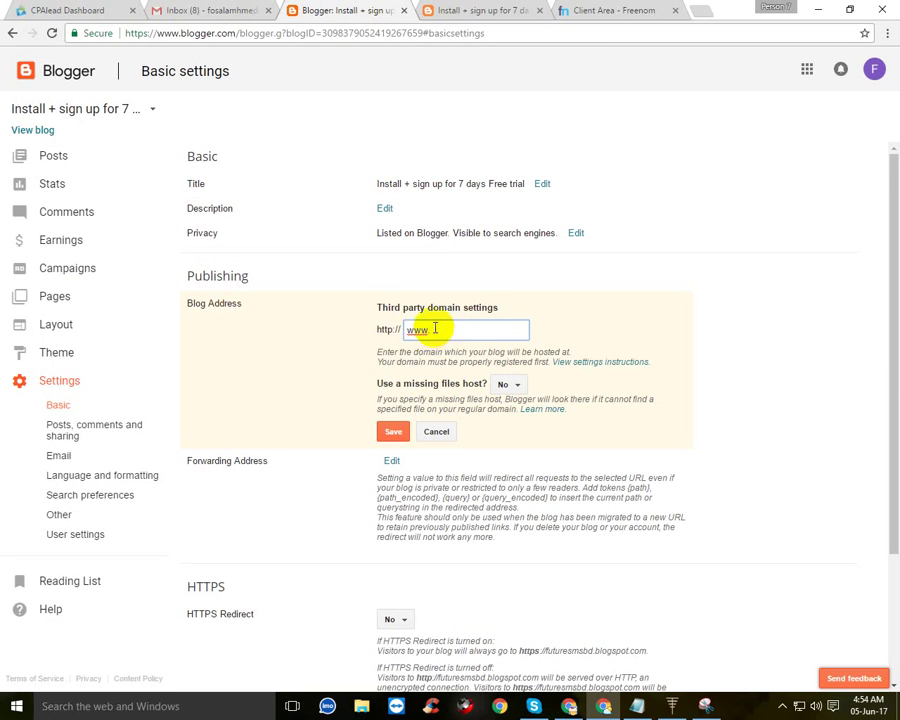
pyautogui.click(610, 10)
pyautogui.moveTo(497, 135); pyautogui.dragTo(715, 136)
pyautogui.rightClick(688, 142)
pyautogui.click(700, 145)
pyautogui.click(330, 10)
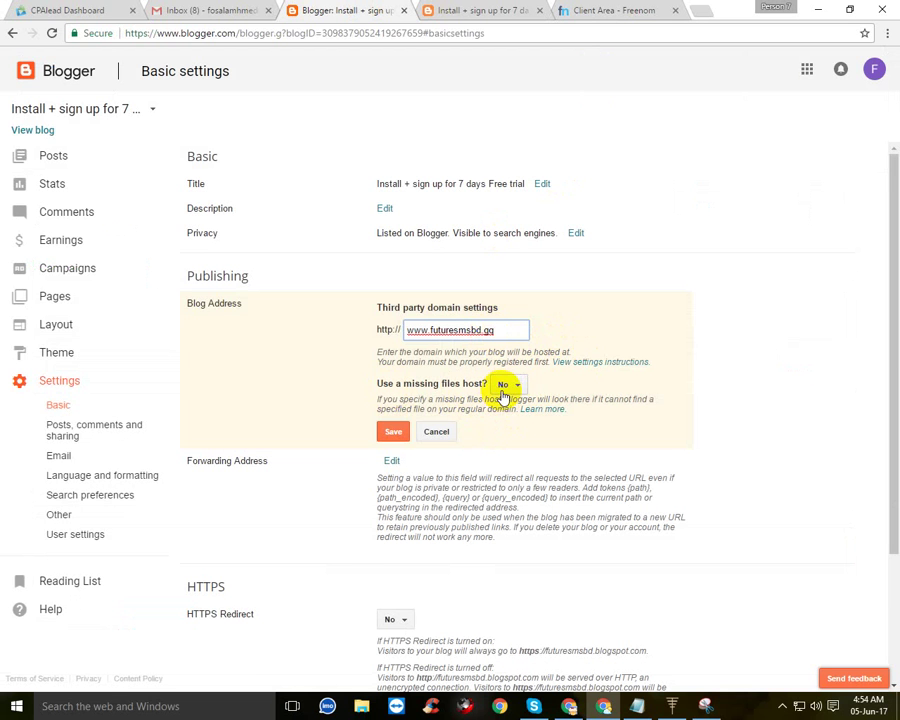
# Step: Try to save the third-party domain twice, and reload the Blogger settings page
pyautogui.click(390, 432)
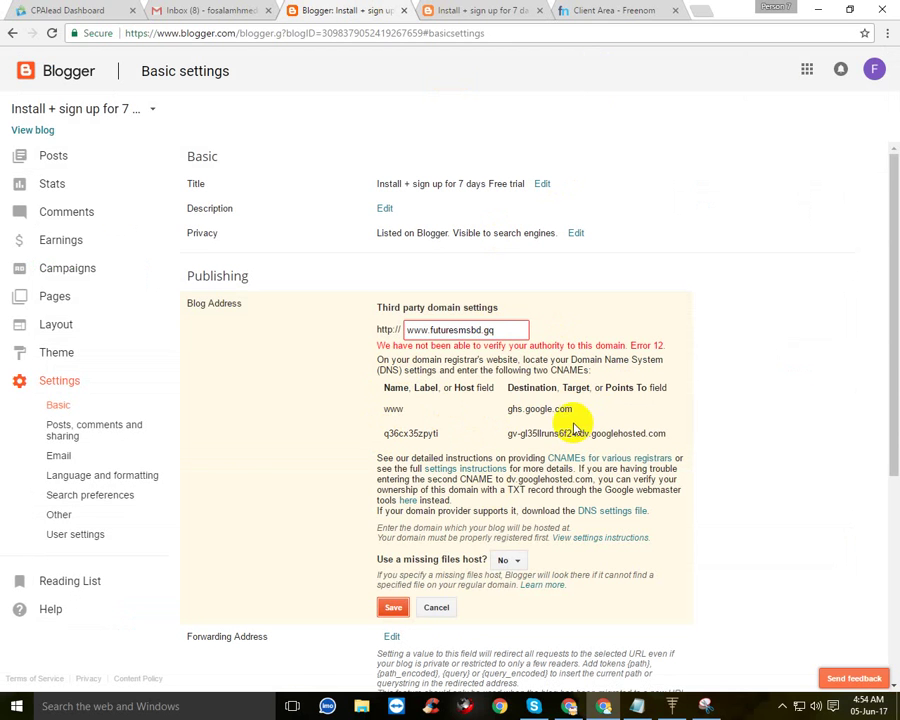
pyautogui.click(394, 606)
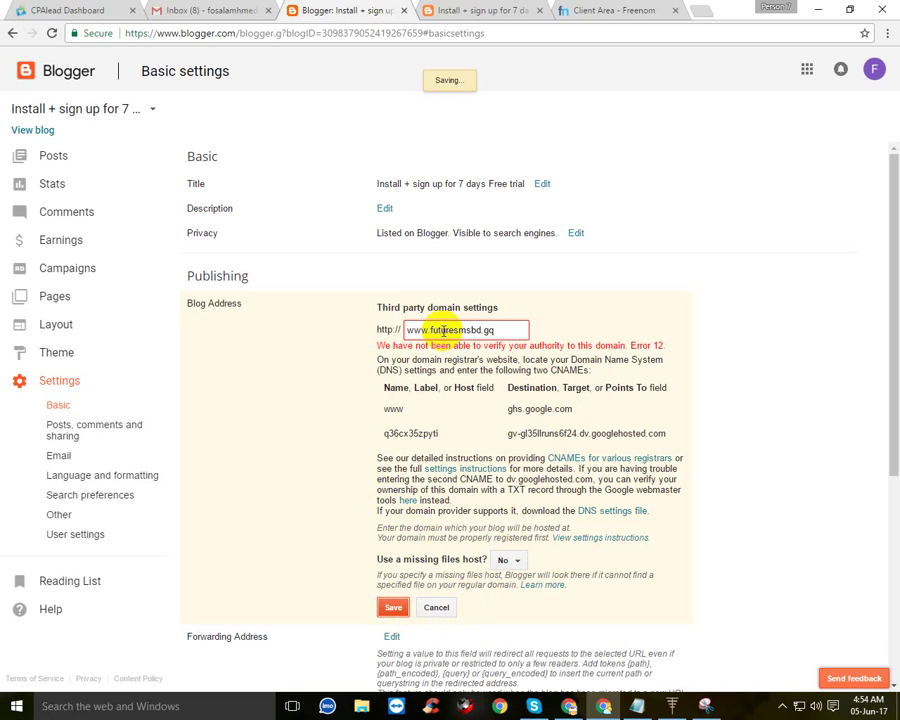
pyautogui.click(51, 33)
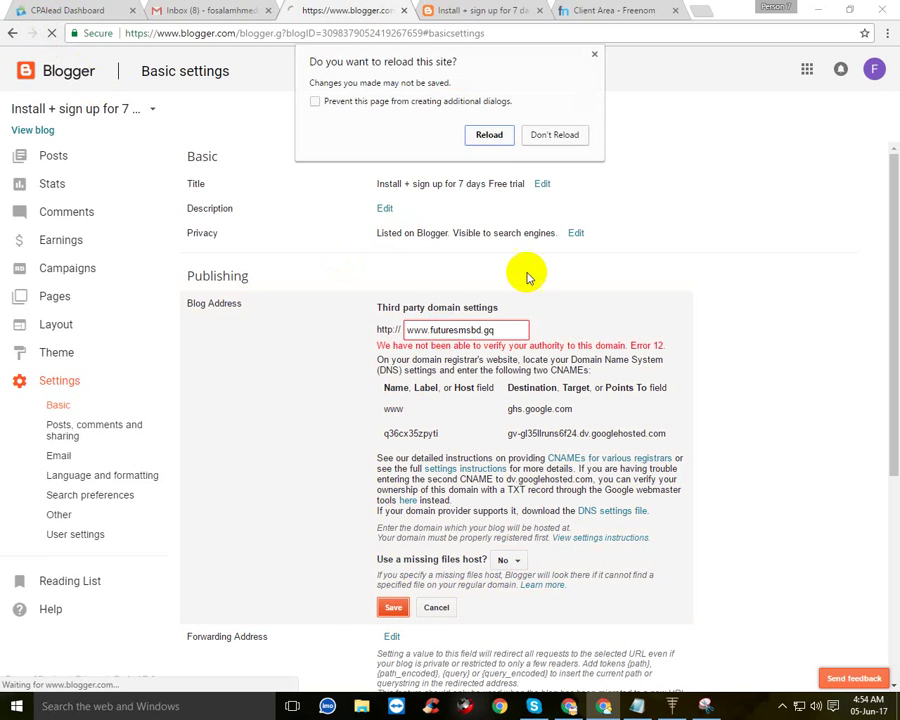
pyautogui.click(490, 146)
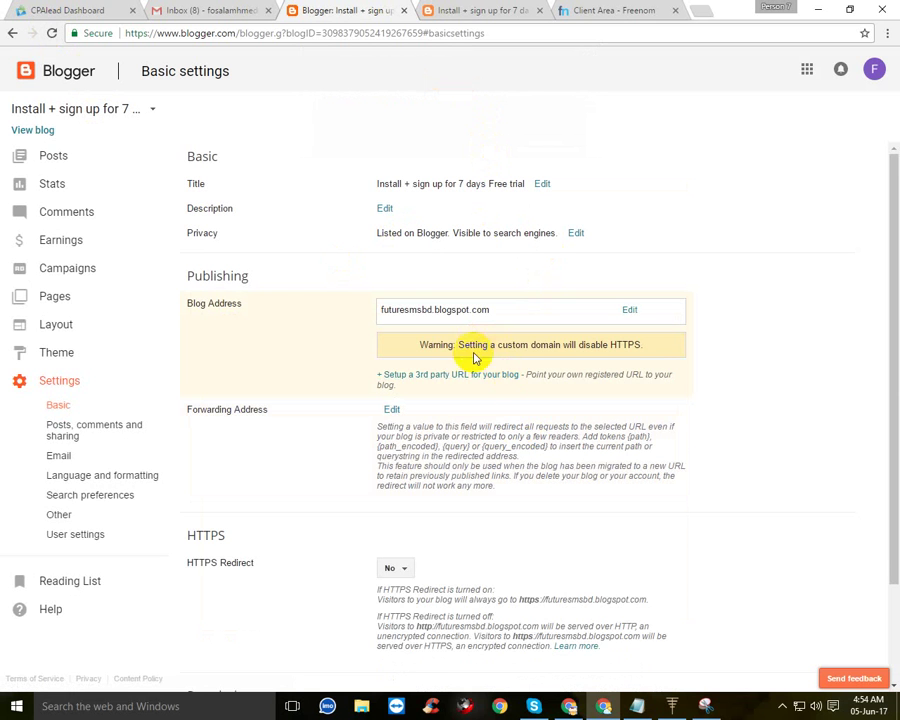
pyautogui.click(480, 376)
pyautogui.write('ww')
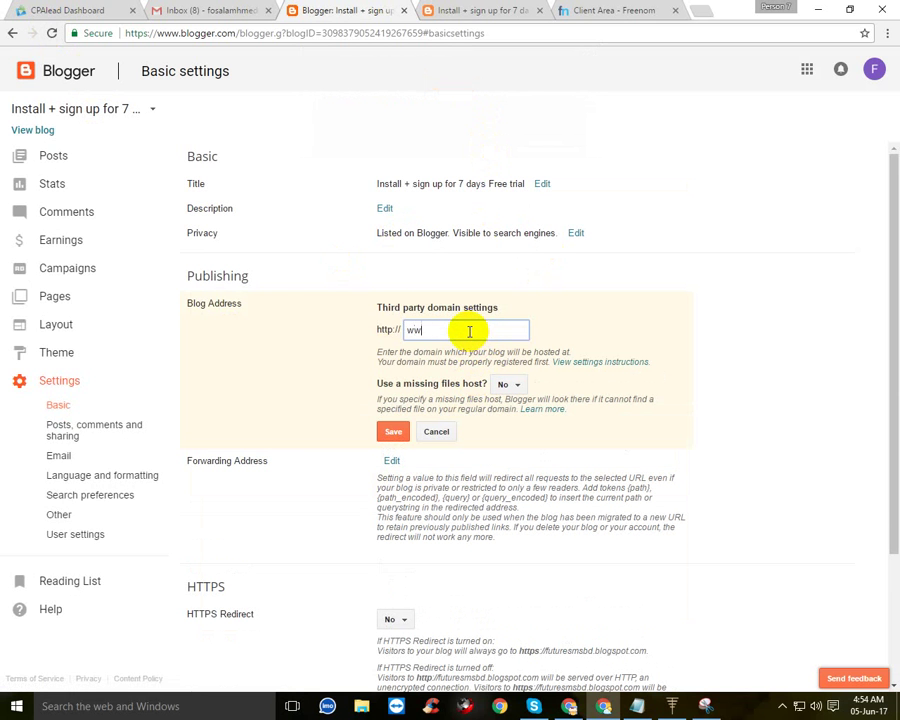
pyautogui.write('w.futuresmsbd.gq')
pyautogui.click(393, 431)
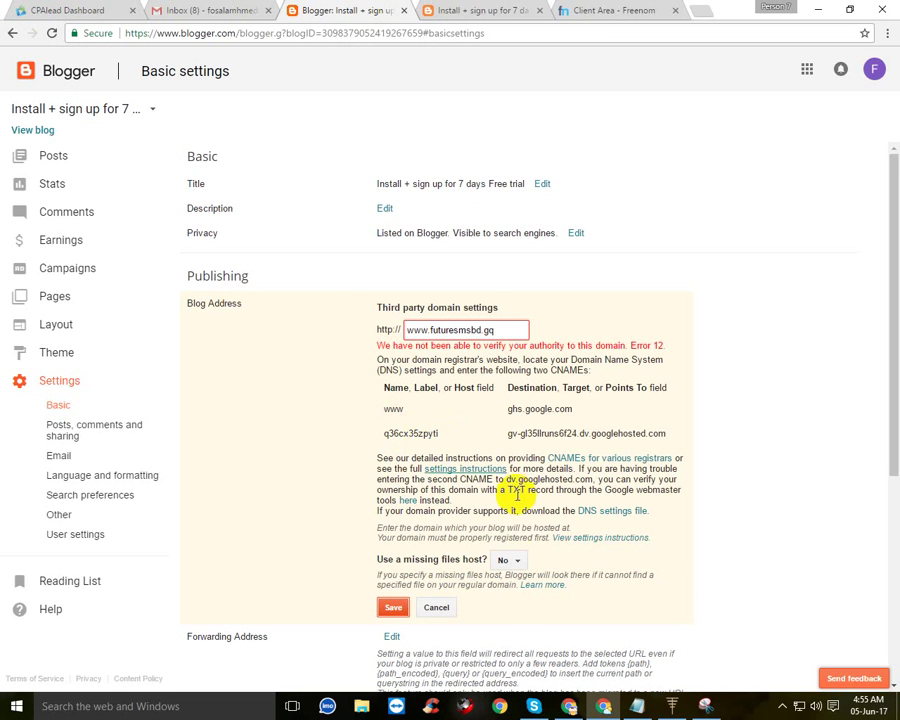
# Step: Set the missing files host option to Yes, leave the fallback subdomain empty, and save the domain settings
pyautogui.click(507, 561)
pyautogui.click(508, 586)
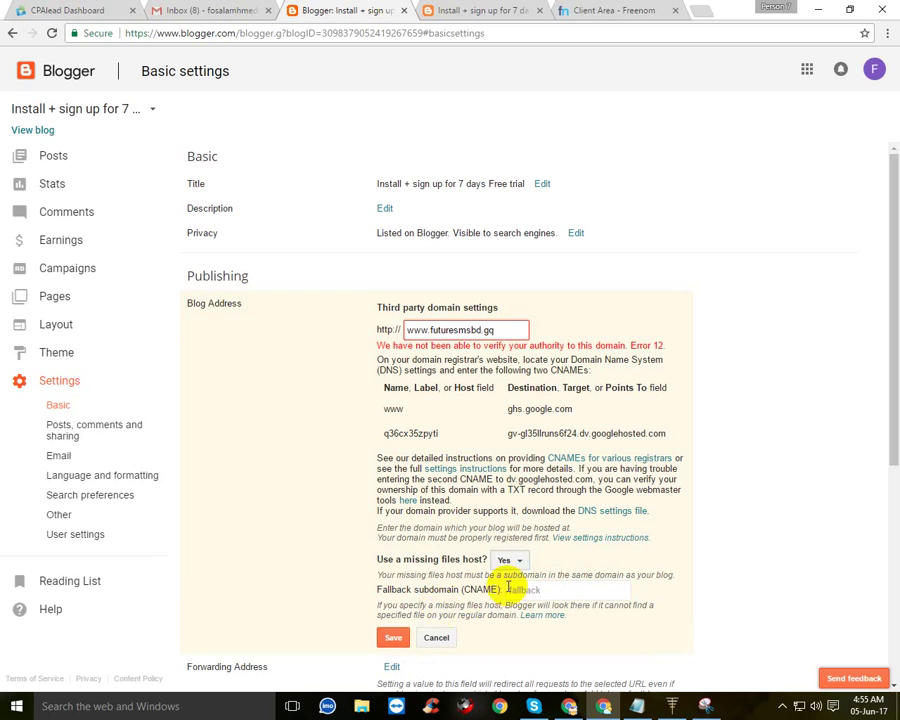
pyautogui.click(400, 638)
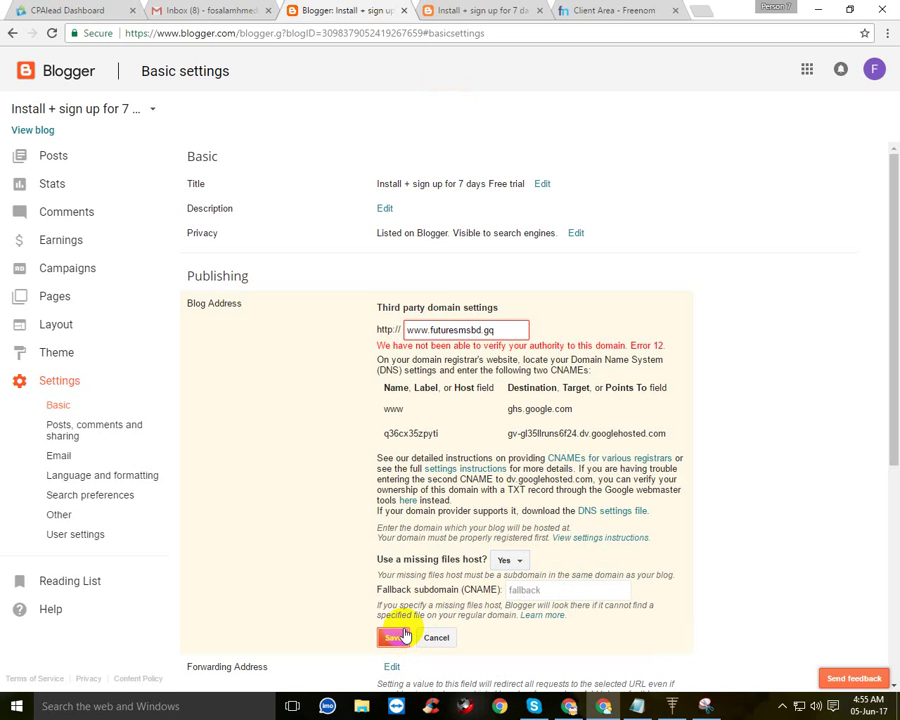
pyautogui.click(398, 638)
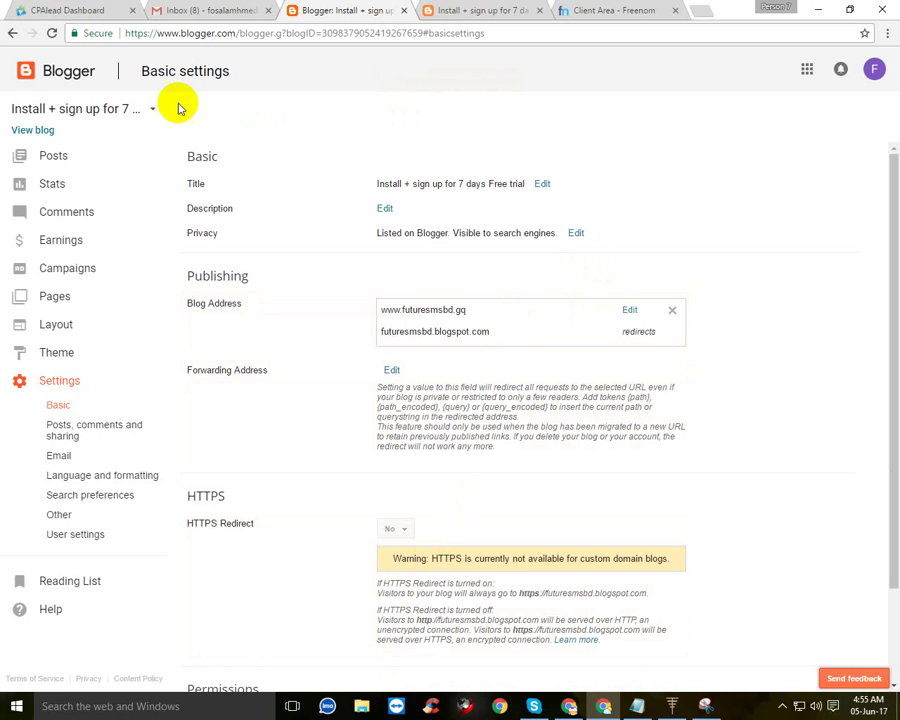
# Step: View the blog at its custom domain and compare it with the older page open at futuresmsbd.blogspot.com
pyautogui.click(36, 131)
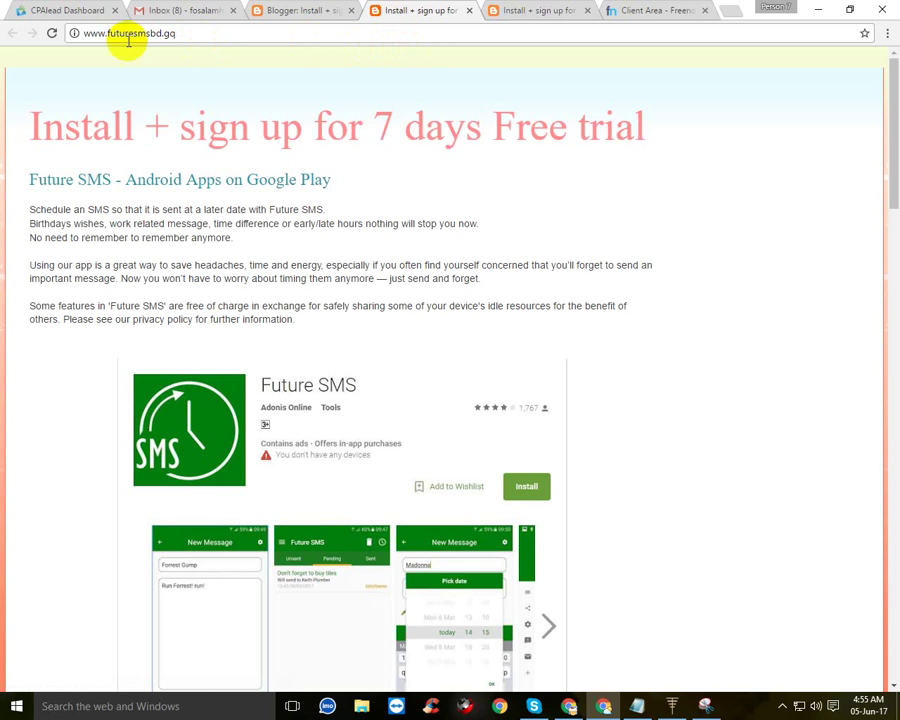
pyautogui.click(525, 16)
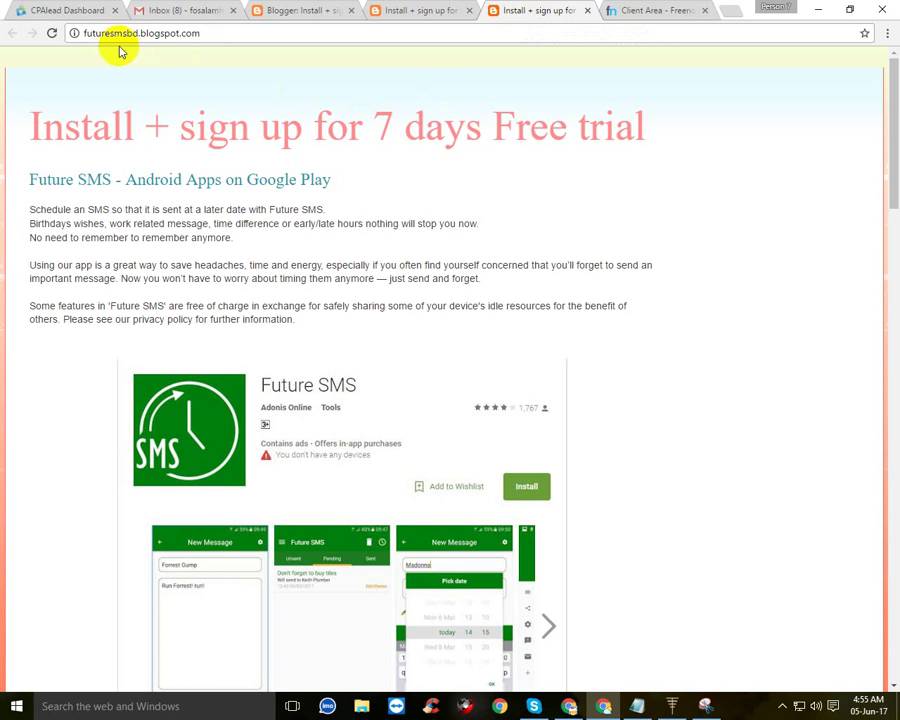
pyautogui.click(181, 32)
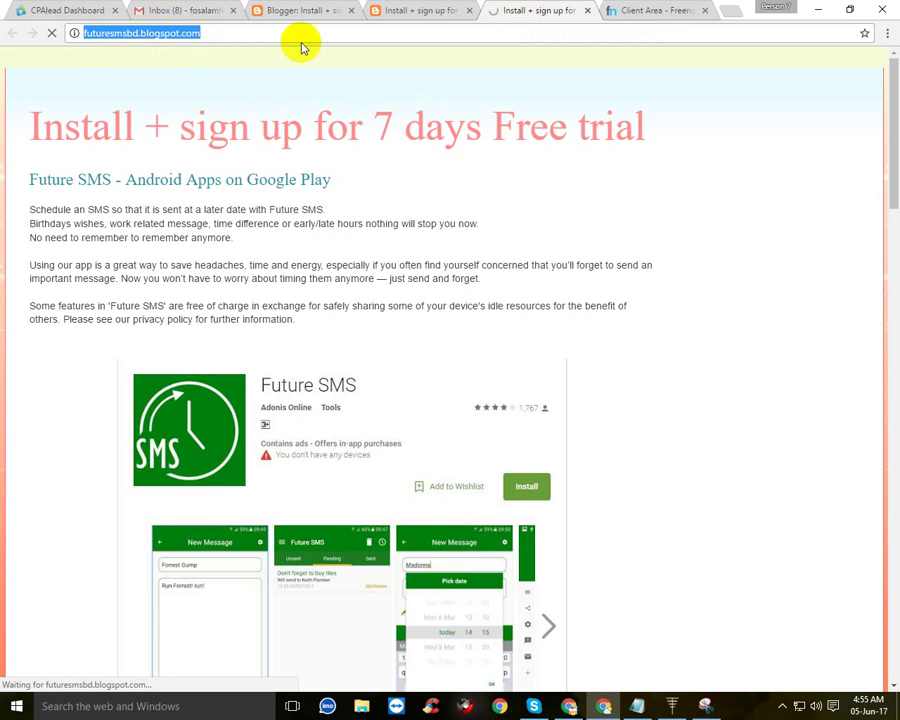
pyautogui.click(418, 16)
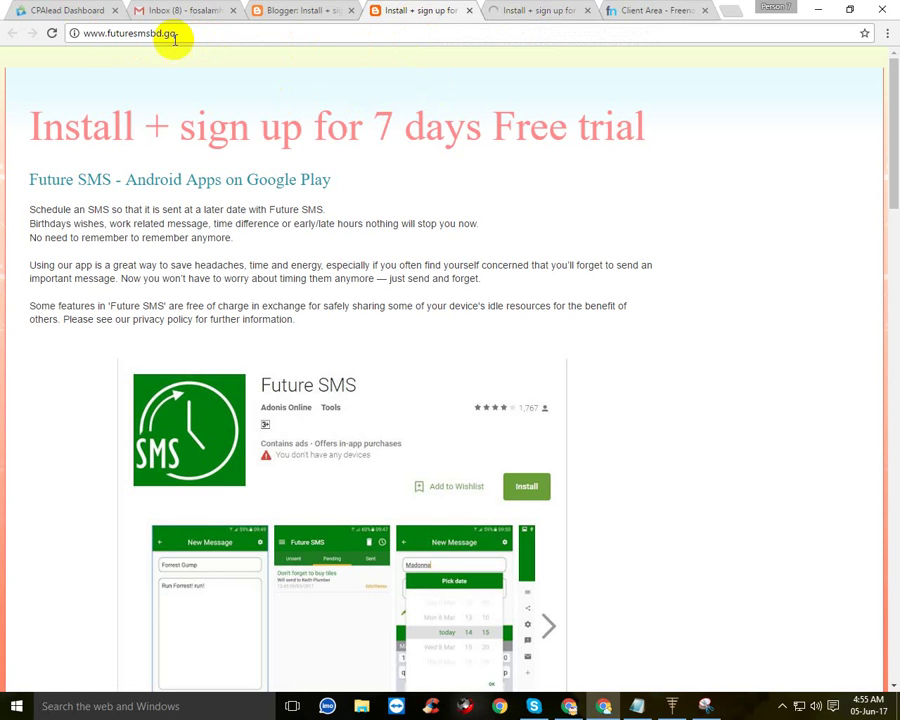
pyautogui.click(223, 31)
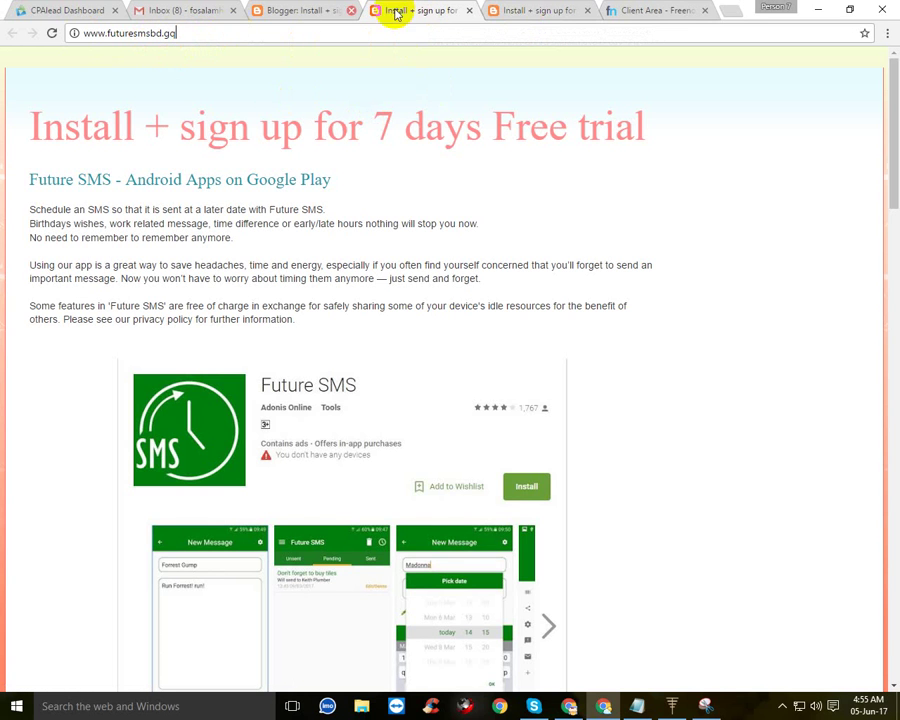
# Step: Close both open blog pages, view the blog again from Blogger to check its address, and close it
pyautogui.click(589, 12)
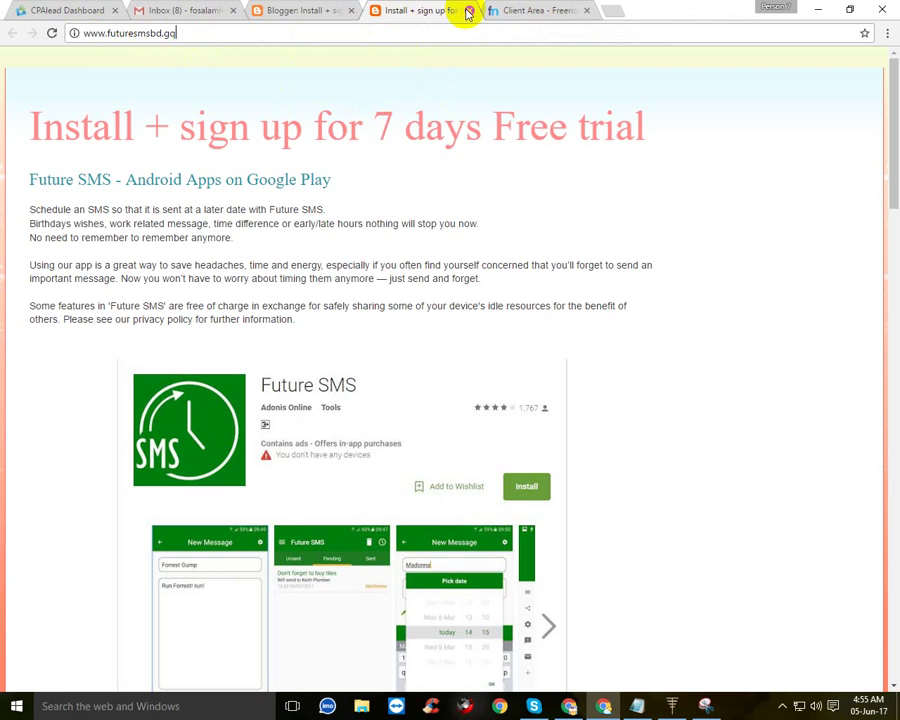
pyautogui.click(468, 11)
pyautogui.click(297, 12)
pyautogui.click(20, 130)
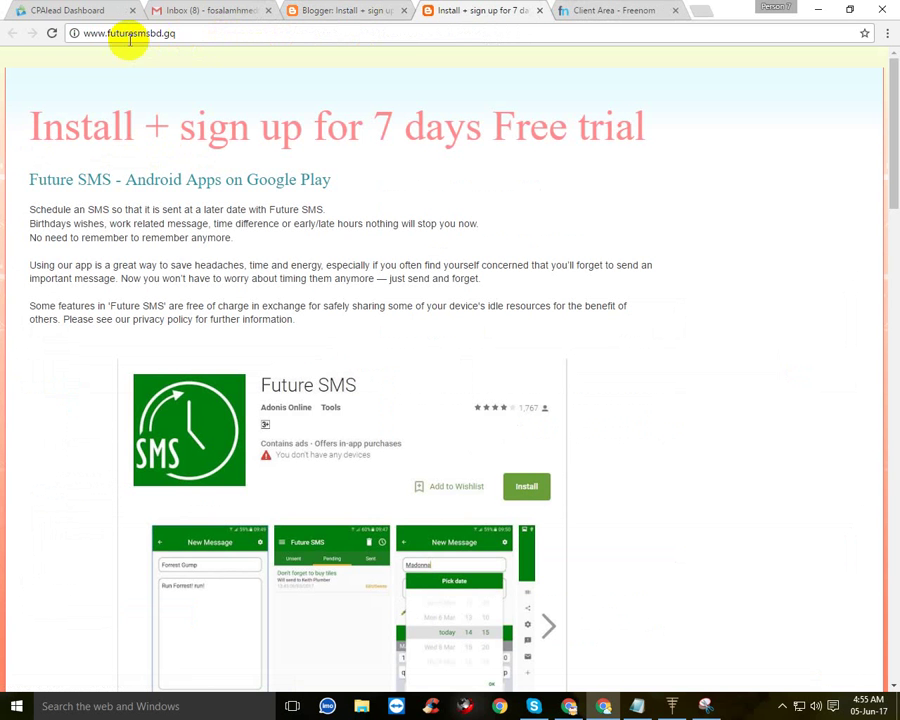
pyautogui.click(541, 11)
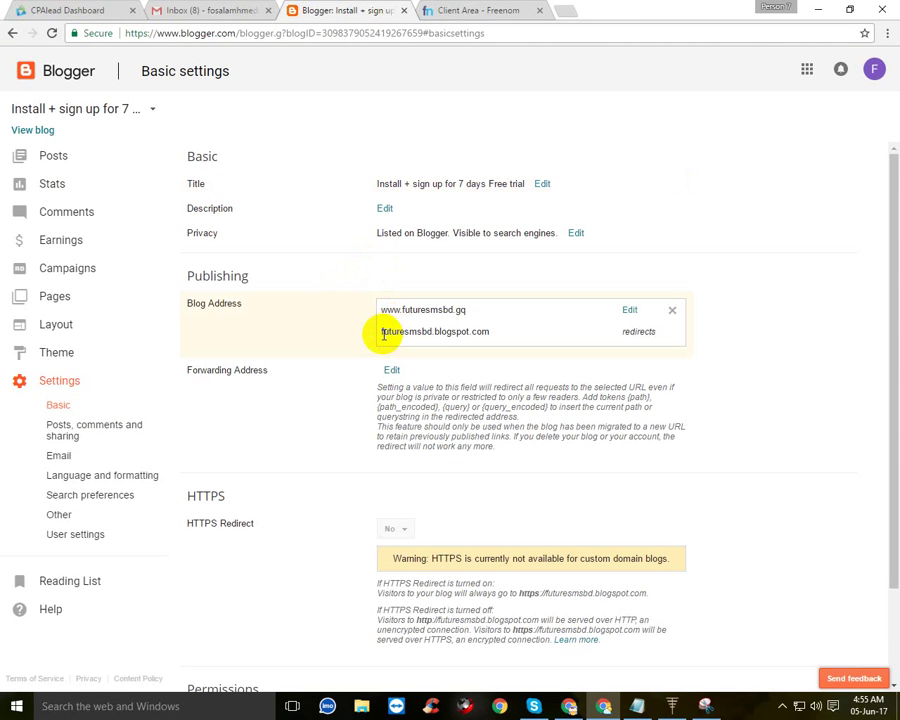
# Step: Check the redirecting blogspot address in the publishing settings, and view the blog to look through its page content
pyautogui.moveTo(382, 334); pyautogui.dragTo(424, 334)
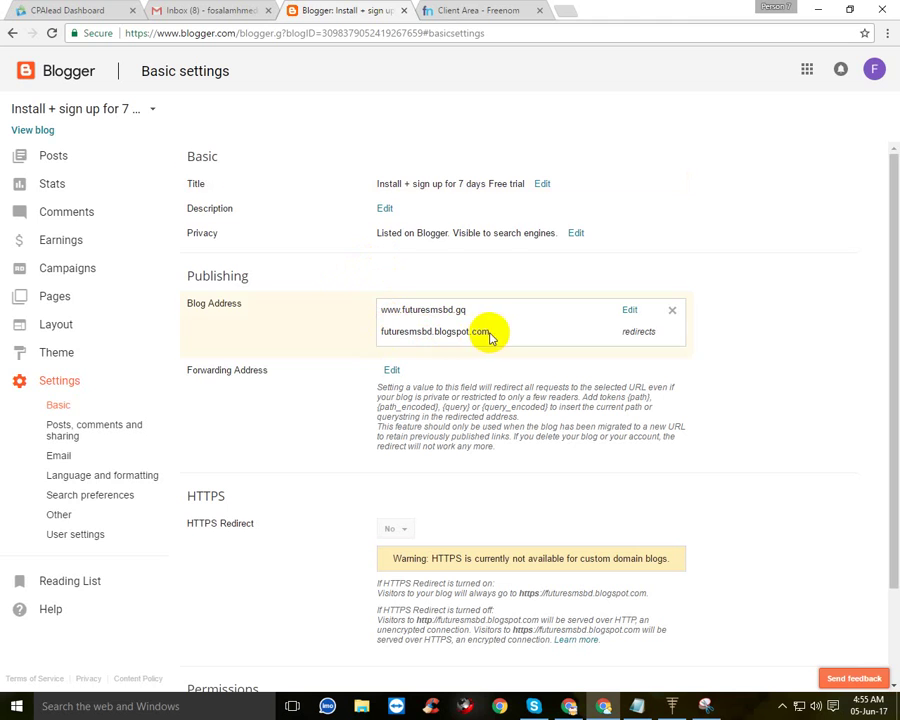
pyautogui.click(25, 131)
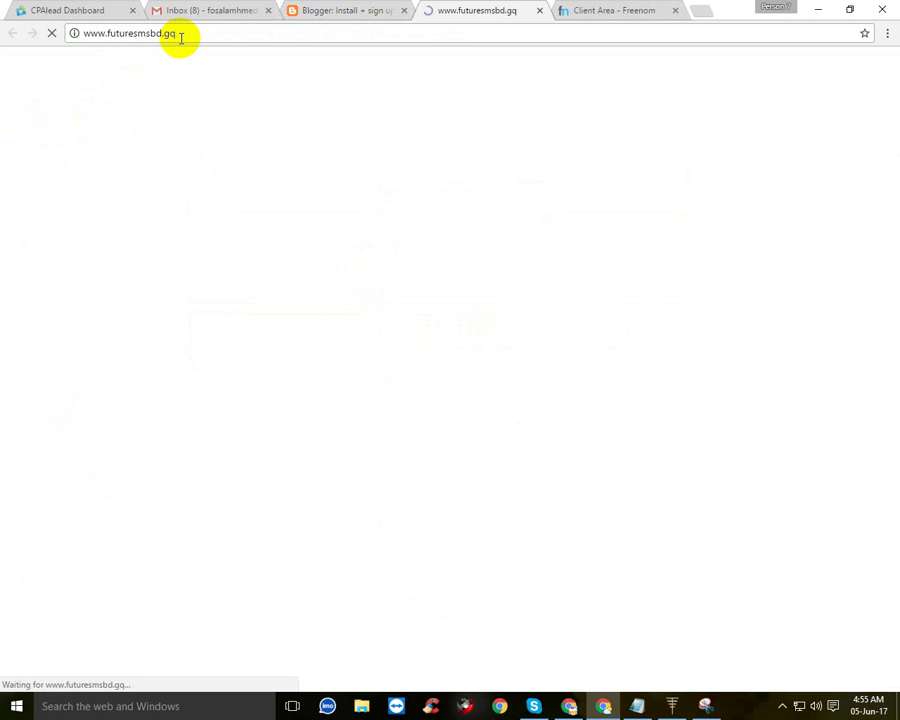
pyautogui.click(163, 33)
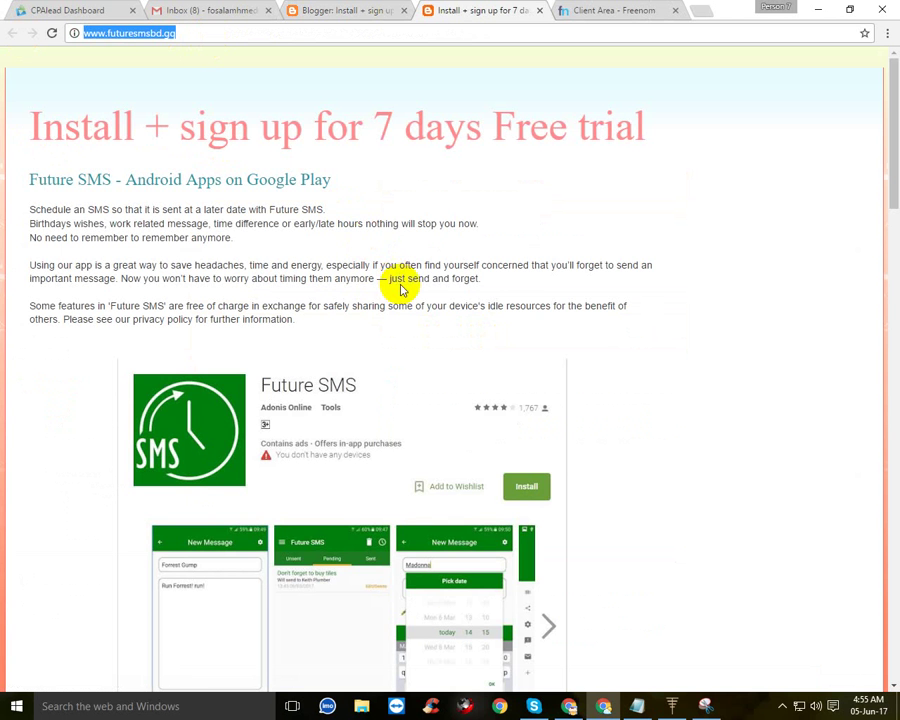
pyautogui.click(351, 293)
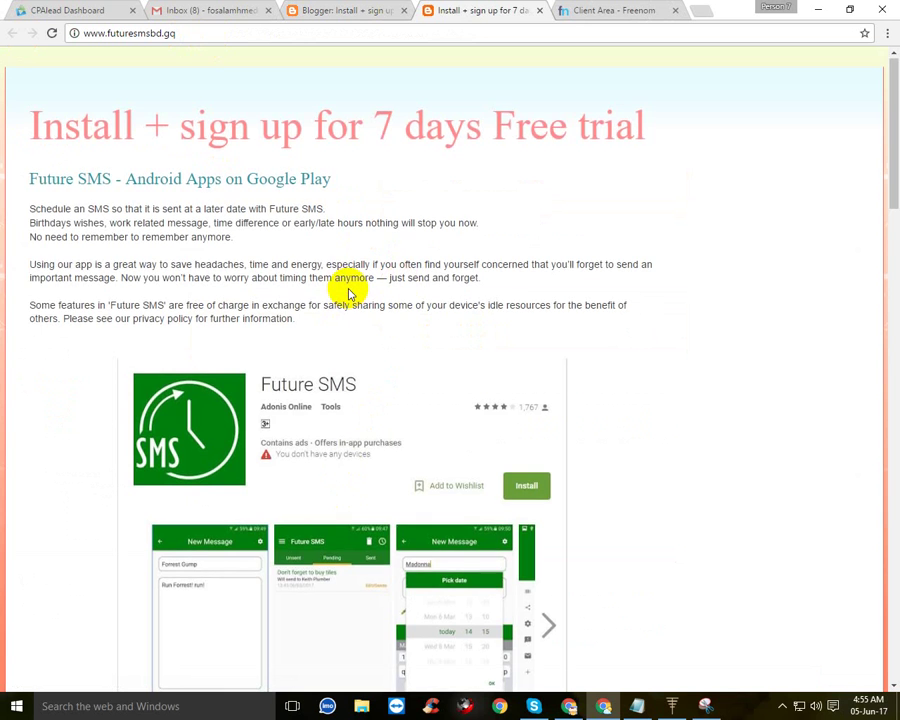
pyautogui.scroll(-4, 350, 295)
pyautogui.scroll(-8, 350, 293)
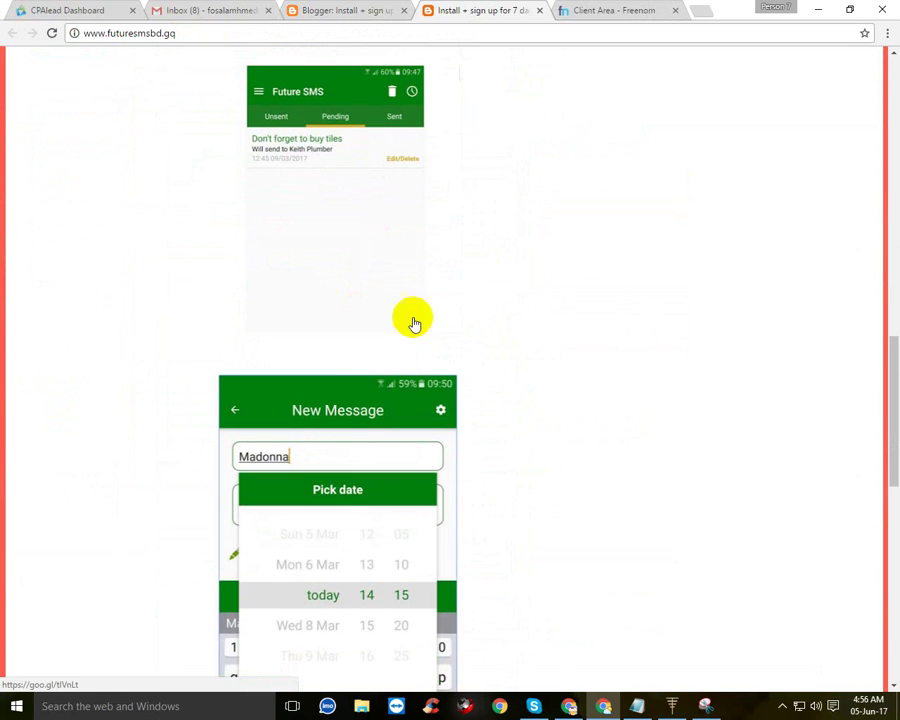